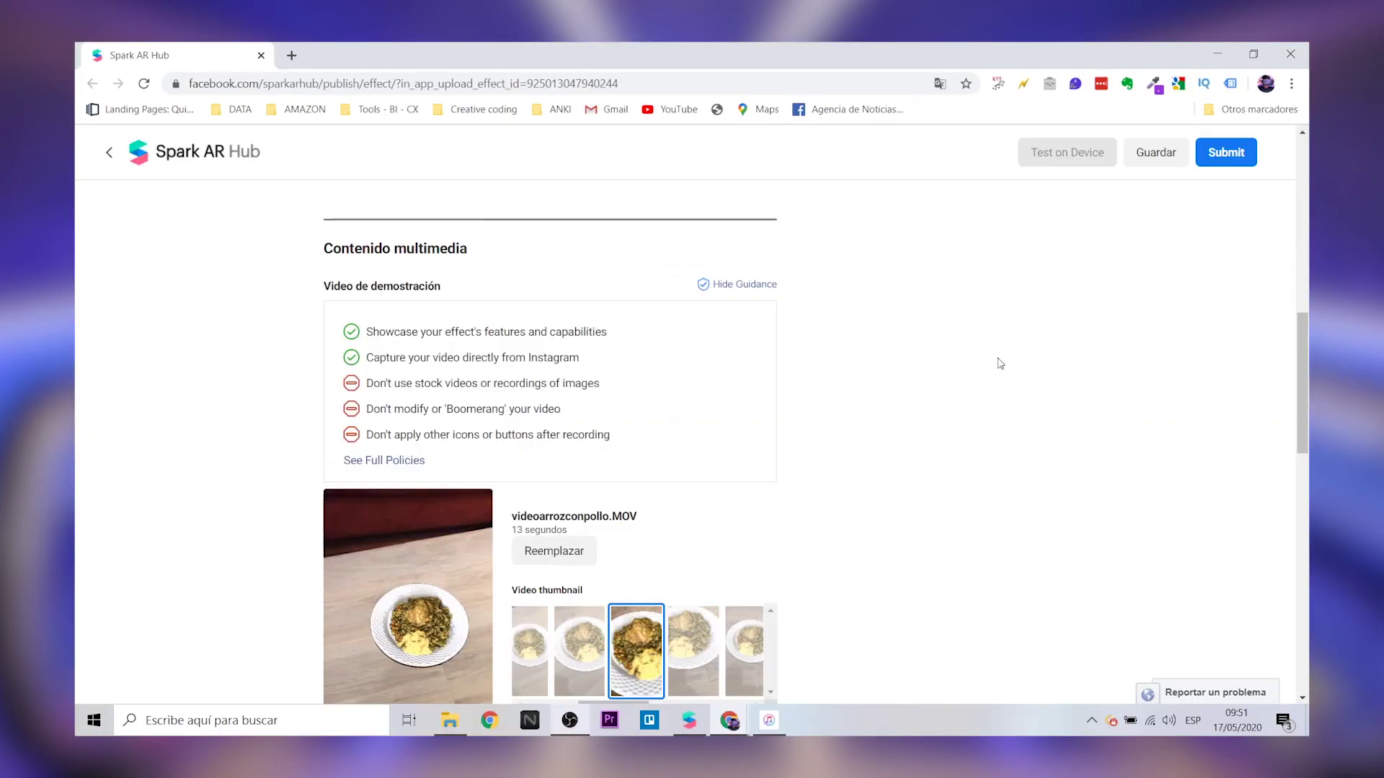
- Upload the image file icon_arrozconpollo as the effect's icon
scroll(997, 365, "down", 8)
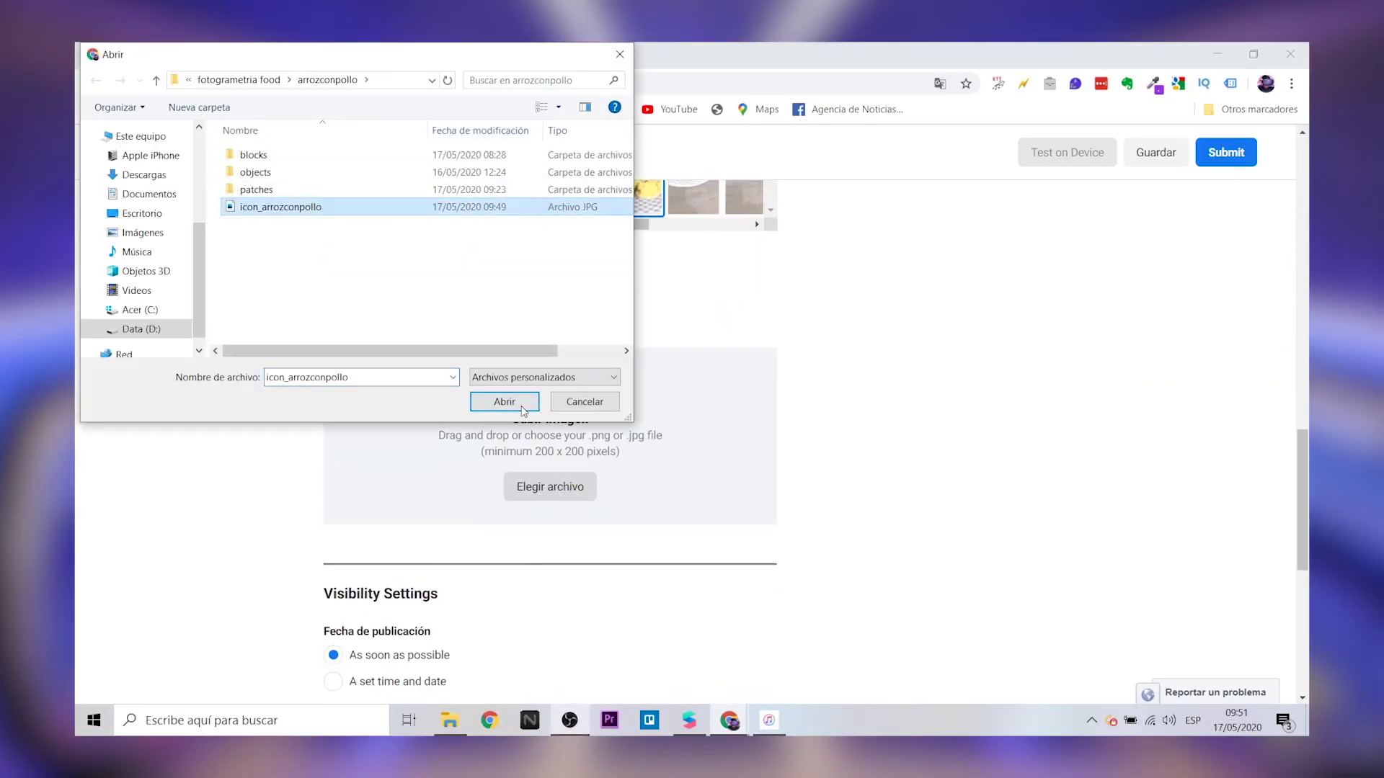
left_click(497, 398)
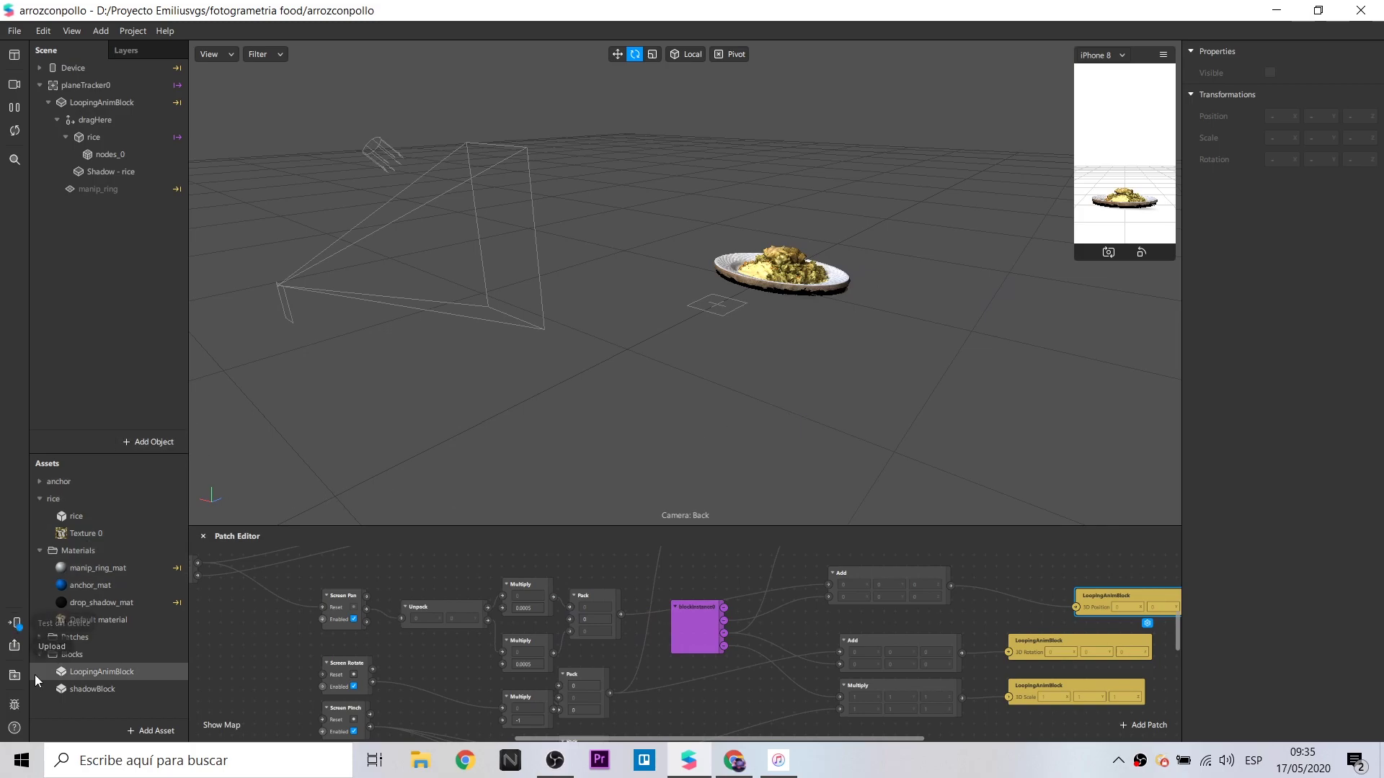
- Review the file size details per device and upload the arrozconpollo project to Spark AR Hub as a new effect
left_click(14, 647)
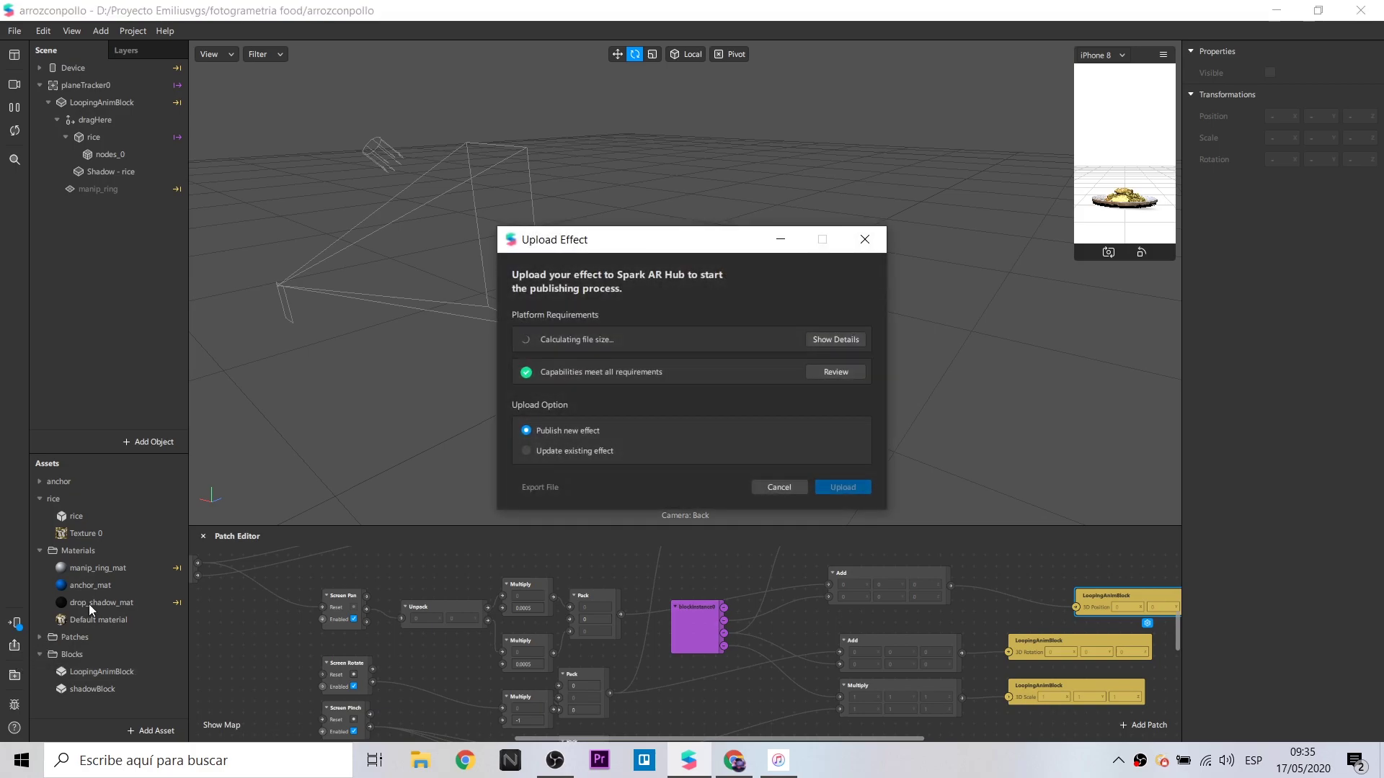
left_click(827, 341)
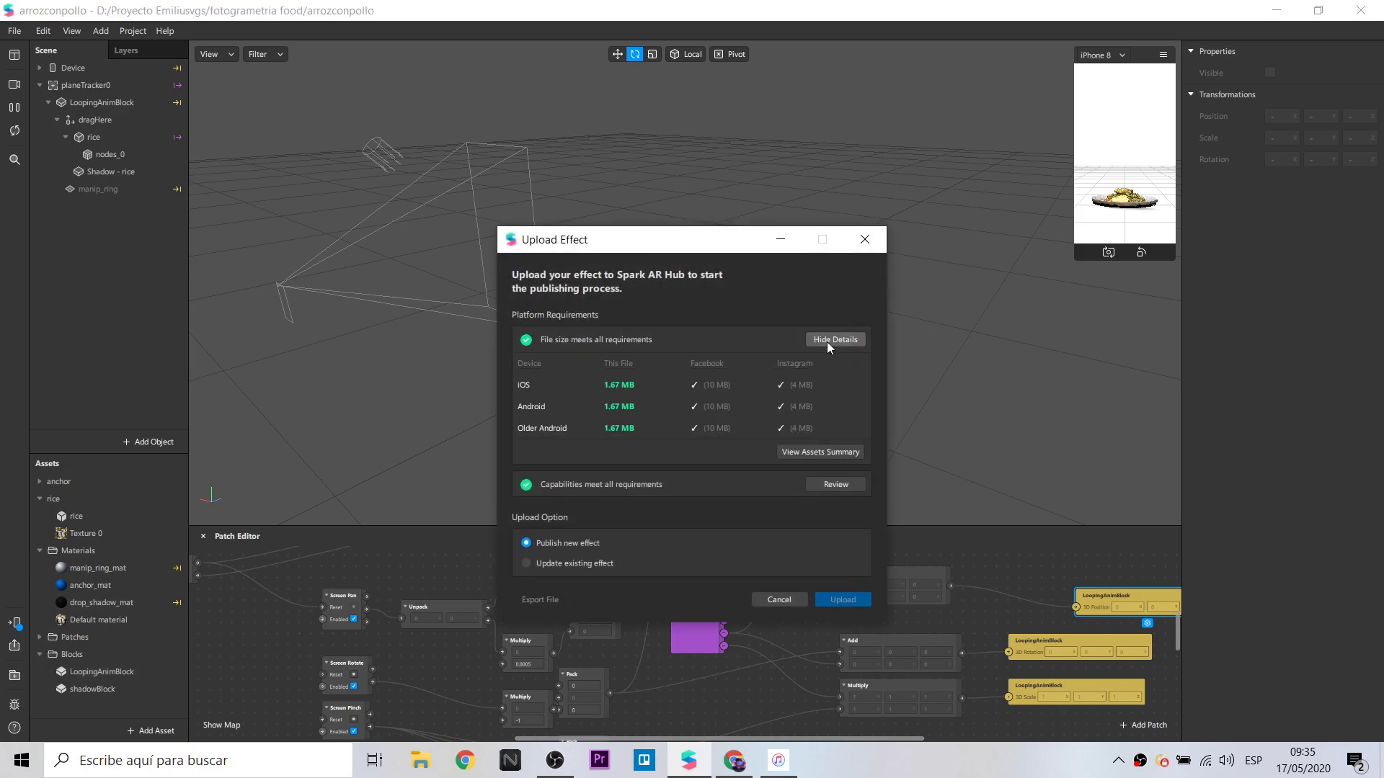
left_click_drag(694, 240, 696, 148)
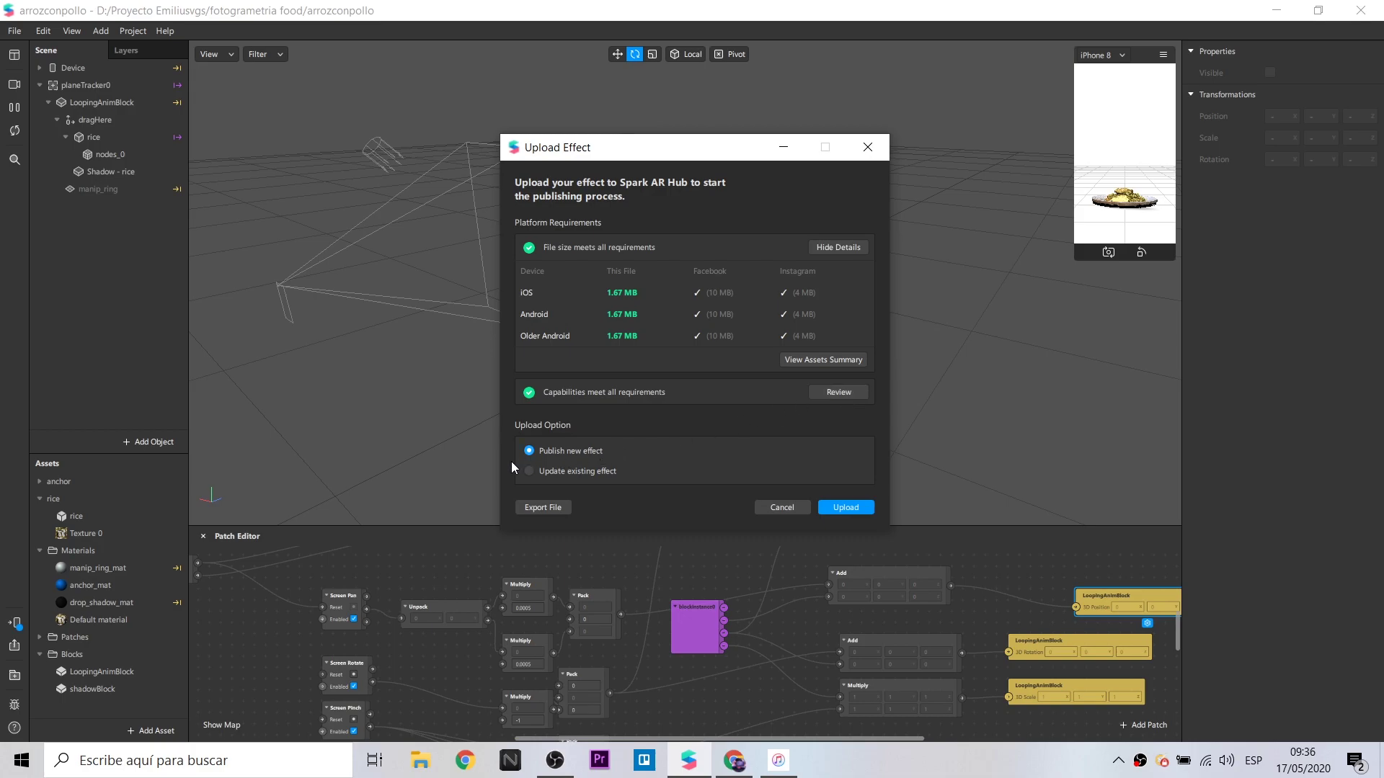
left_click(838, 508)
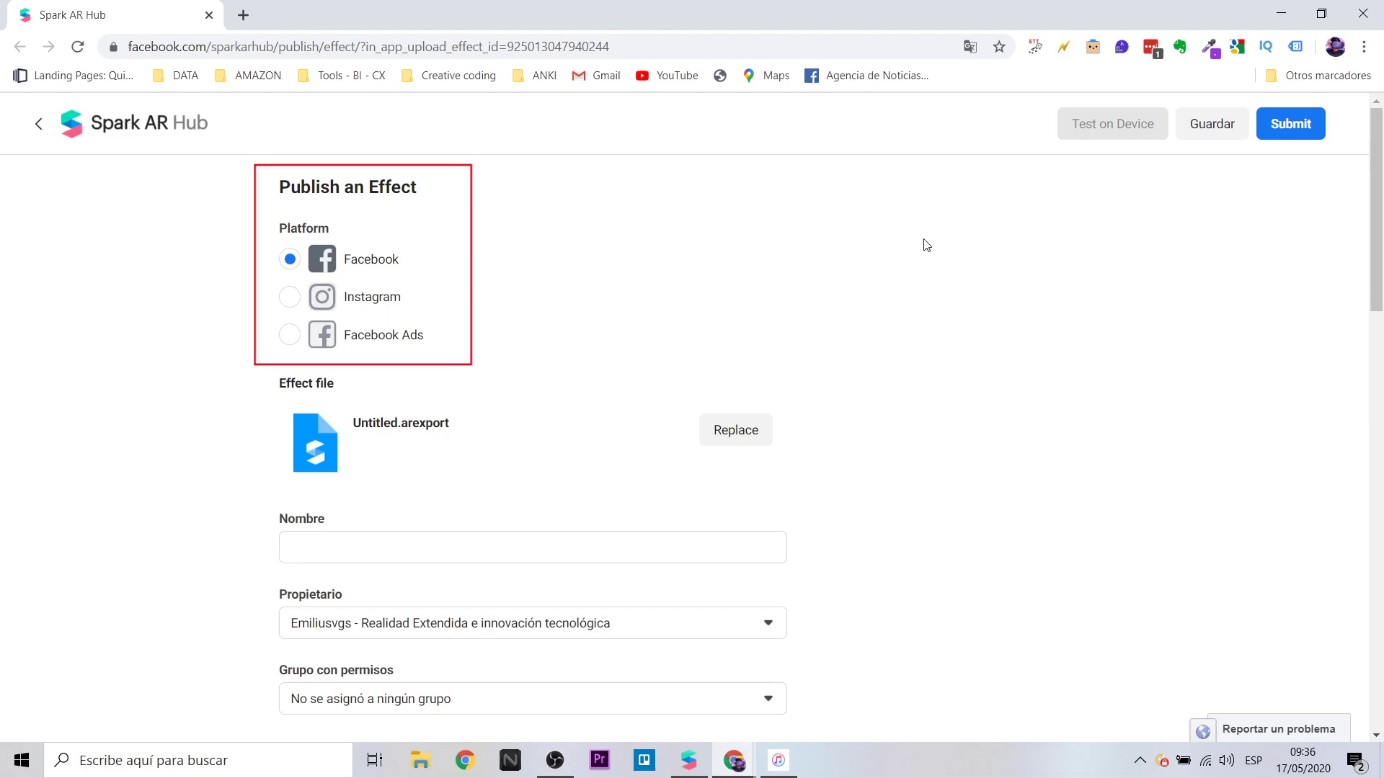
- Set the publishing platform to Instagram and name the effect "Arroz con Pollo" followed by the Peru flag emoji
left_click(290, 298)
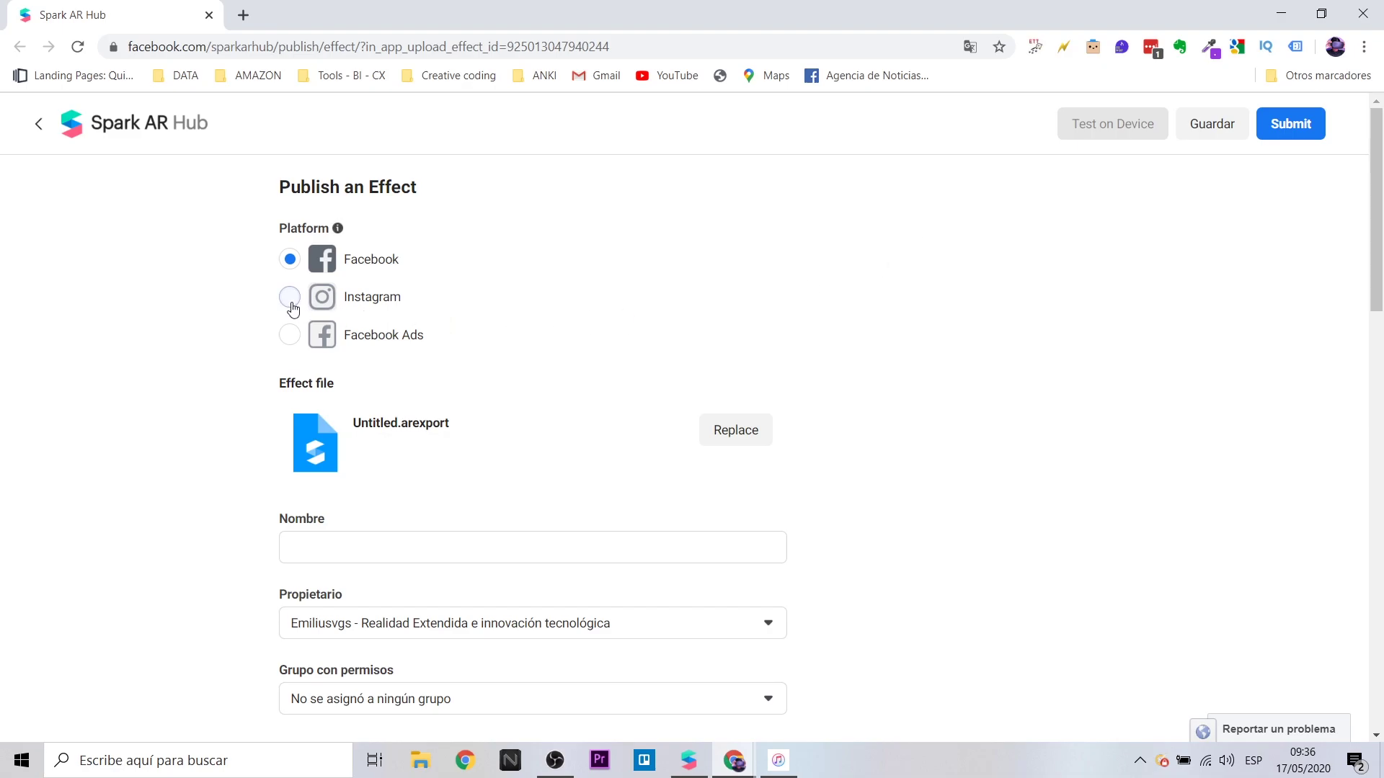
scroll(792, 285, "down", 1)
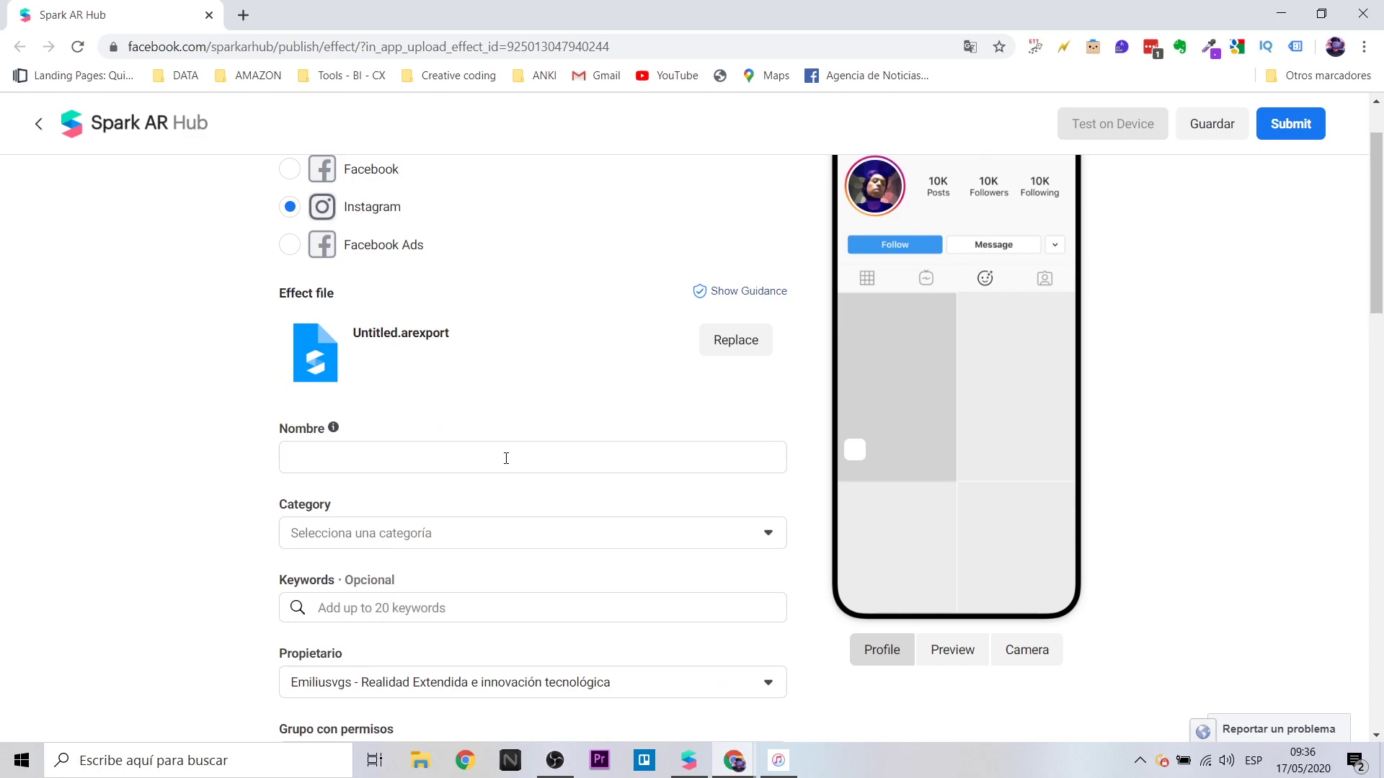
left_click(506, 457)
key("Caps_Lock")
type("A")
key("Caps_Lock")
type("rroz")
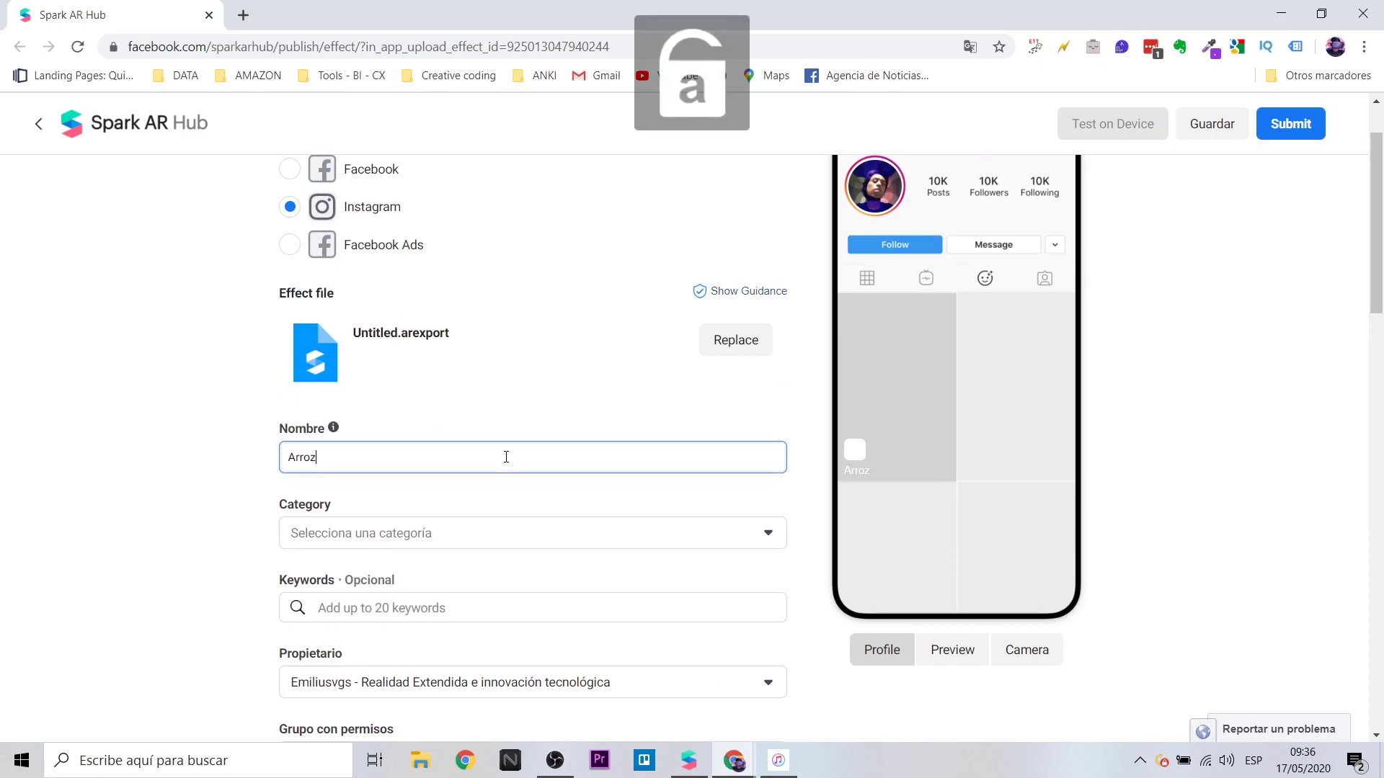
type(" con")
key("Caps_Lock")
type("P")
key("Caps_Lock")
type("ollo")
type("🇵🇪")
- Look through the available effect categories and set the category to Divertidos
scroll(514, 546, "down", 1)
left_click(567, 436)
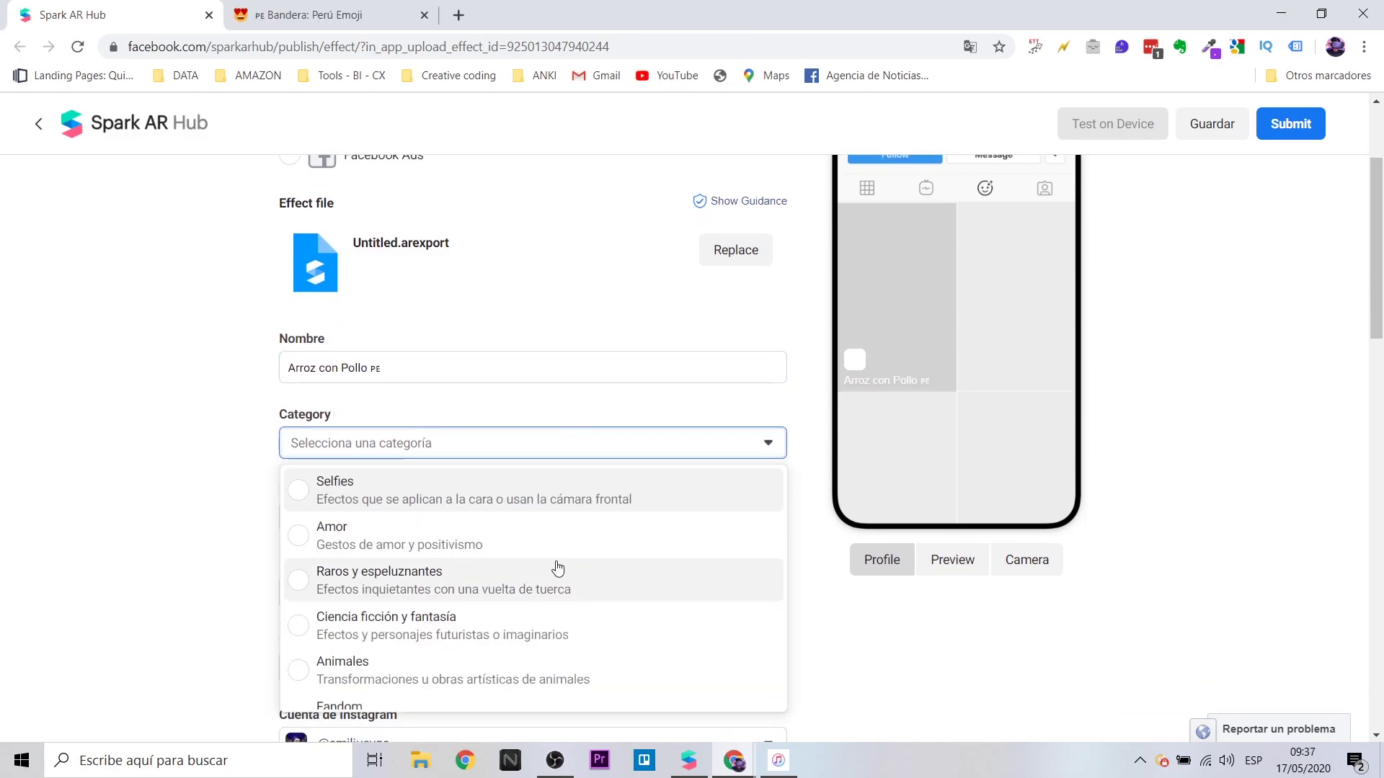
scroll(557, 567, "down", 1)
scroll(557, 568, "down", 1)
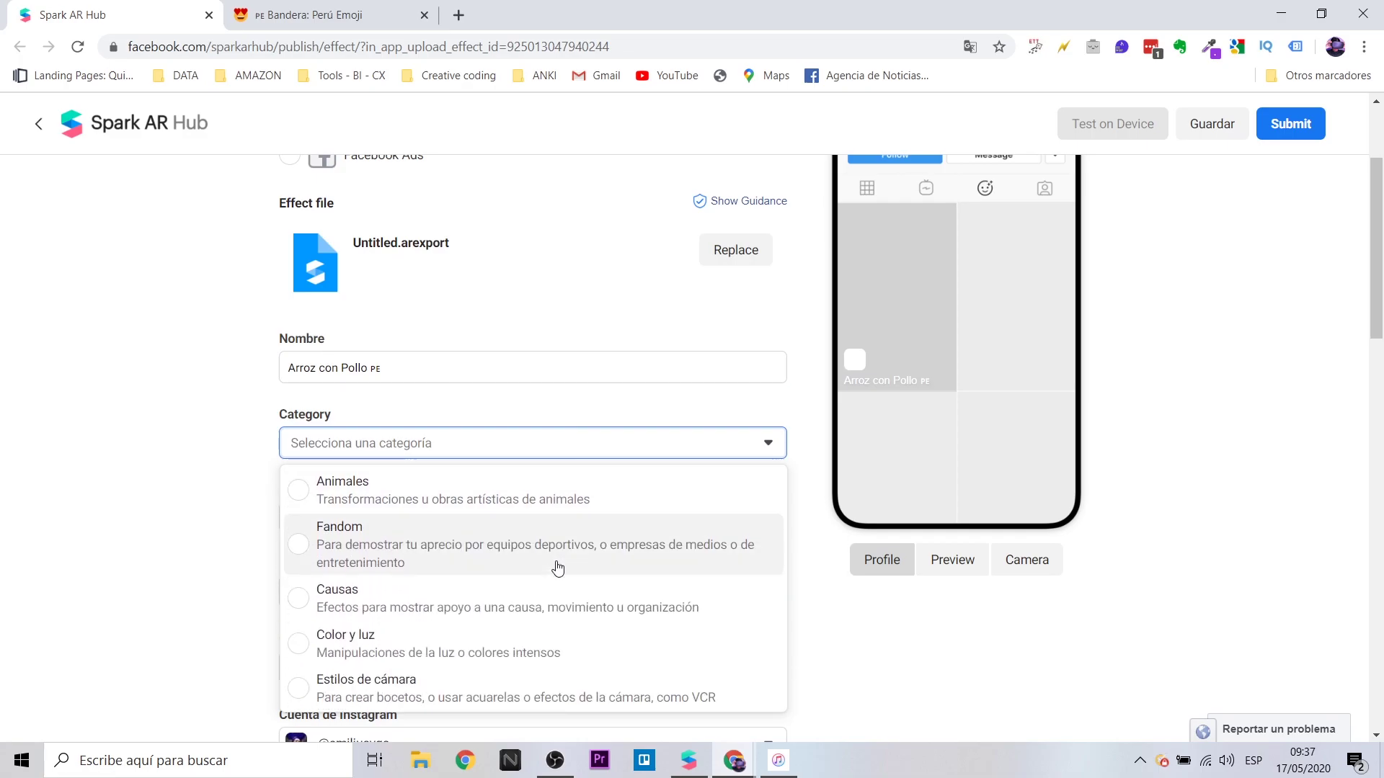
scroll(558, 568, "down", 1)
scroll(557, 569, "down", 1)
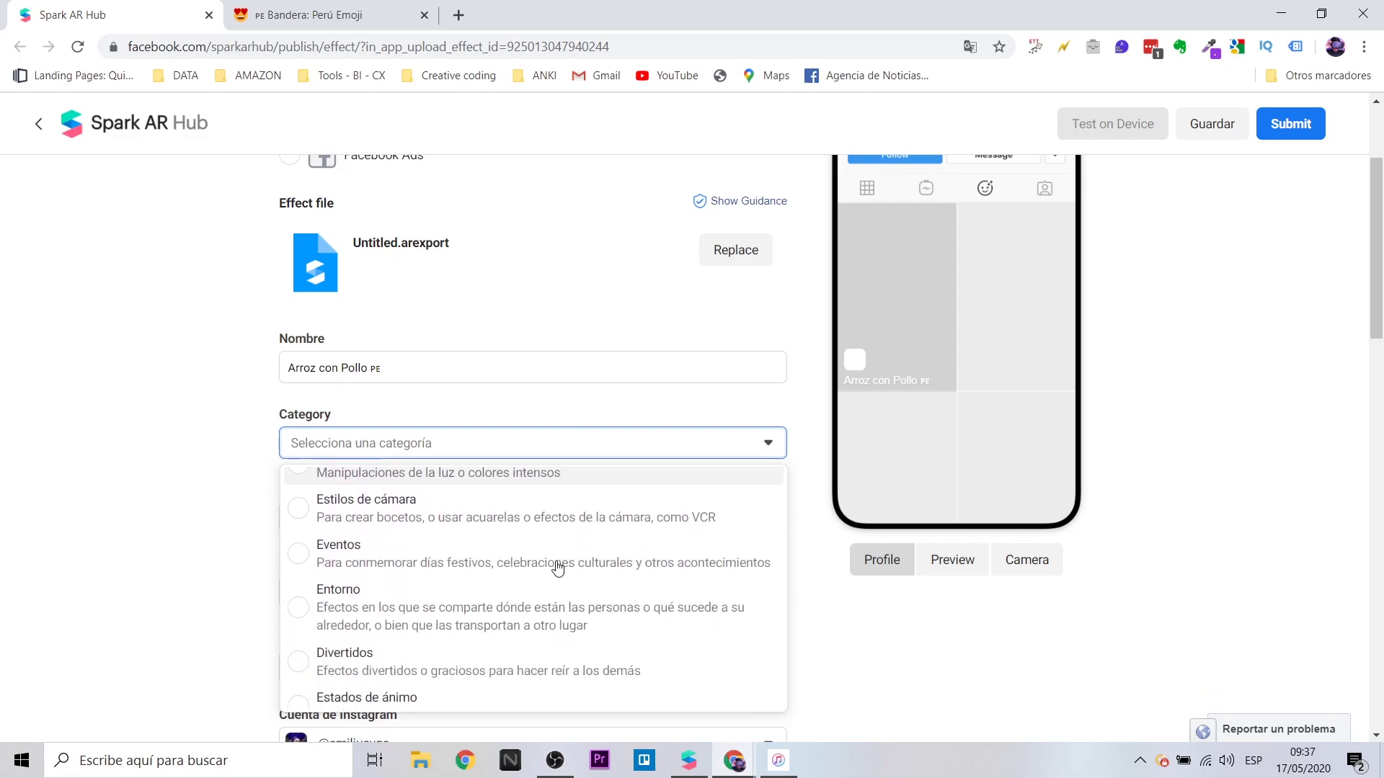
scroll(557, 569, "down", 1)
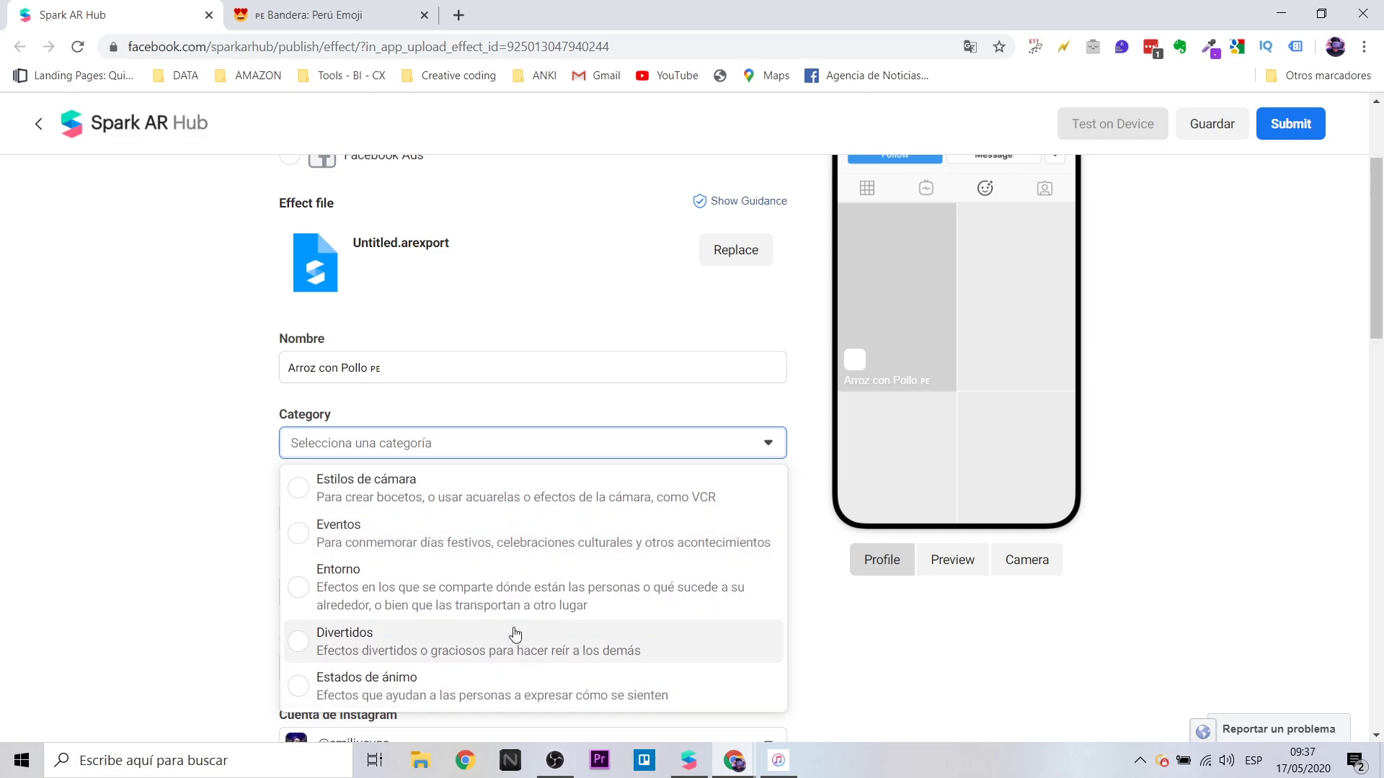
scroll(513, 637, "up", 2)
scroll(514, 576, "up", 2)
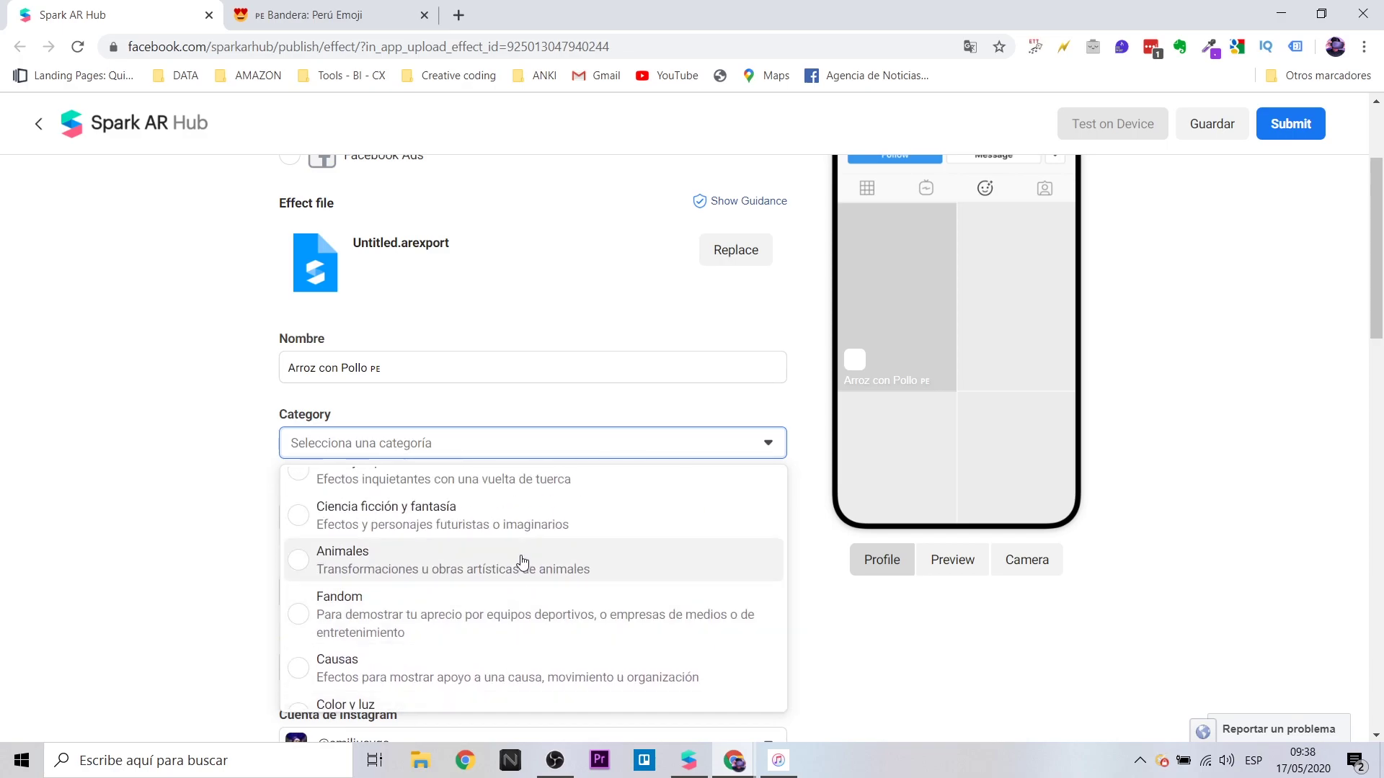
scroll(541, 569, "up", 2)
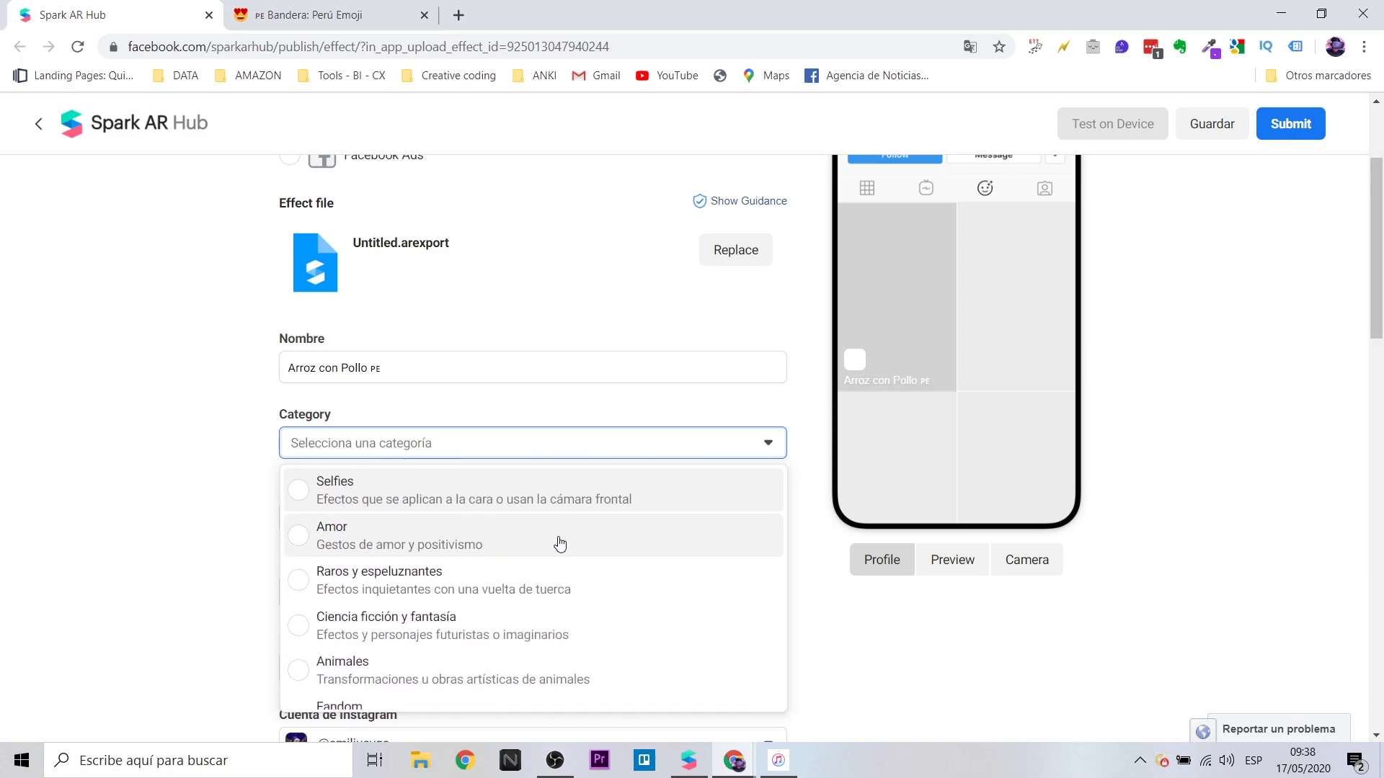
scroll(560, 544, "down", 4)
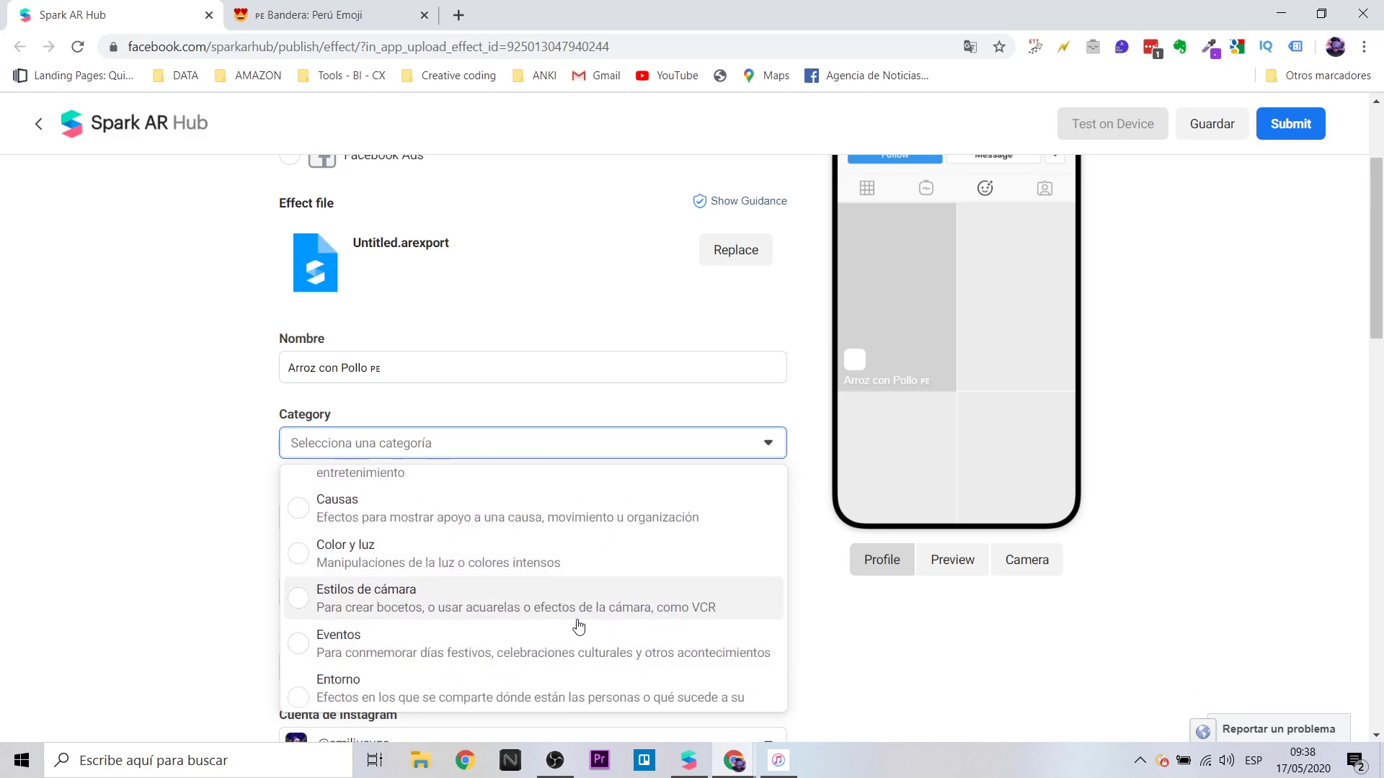
scroll(540, 605, "down", 2)
scroll(470, 641, "down", 1)
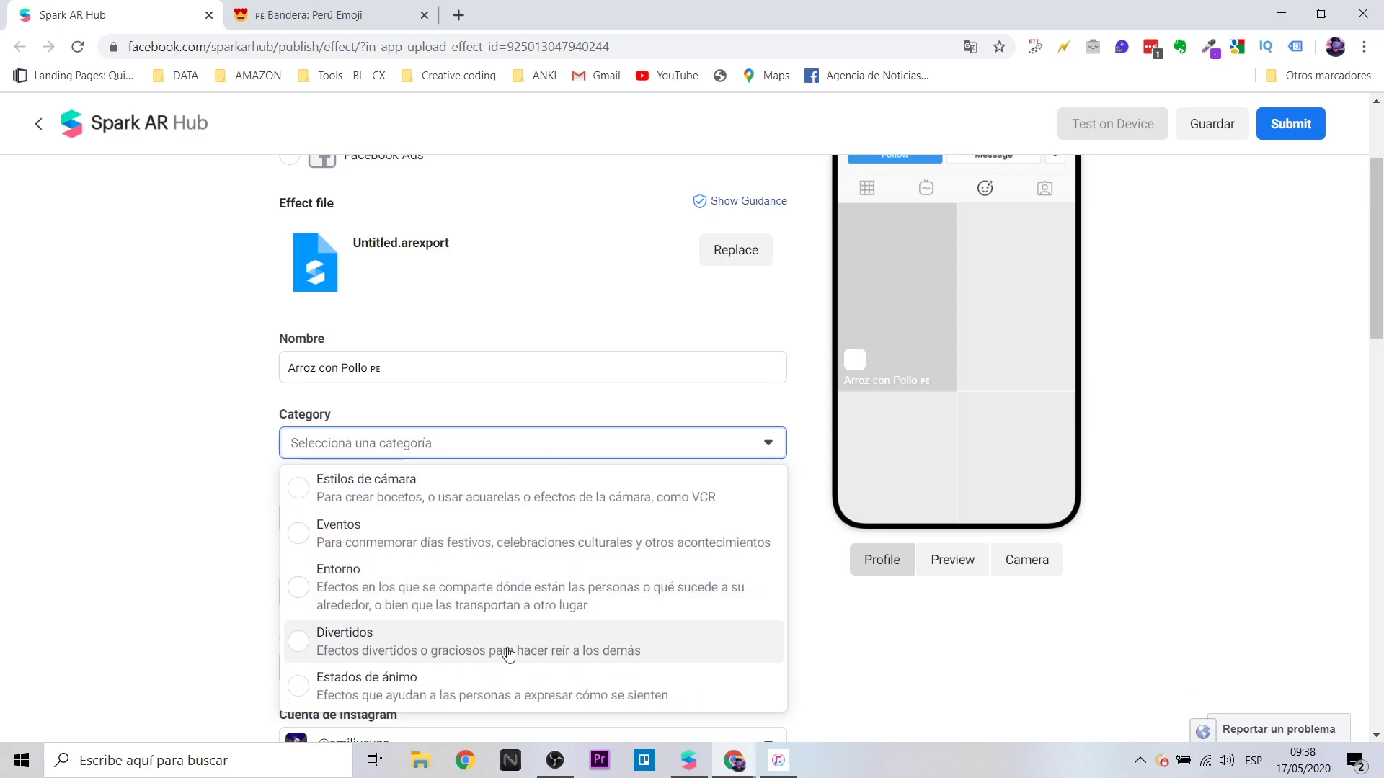
left_click(509, 653)
- Add the keywords food, peru and culture to the effect
left_click(404, 517)
type("food")
key("Return")
type("peru")
key("Return")
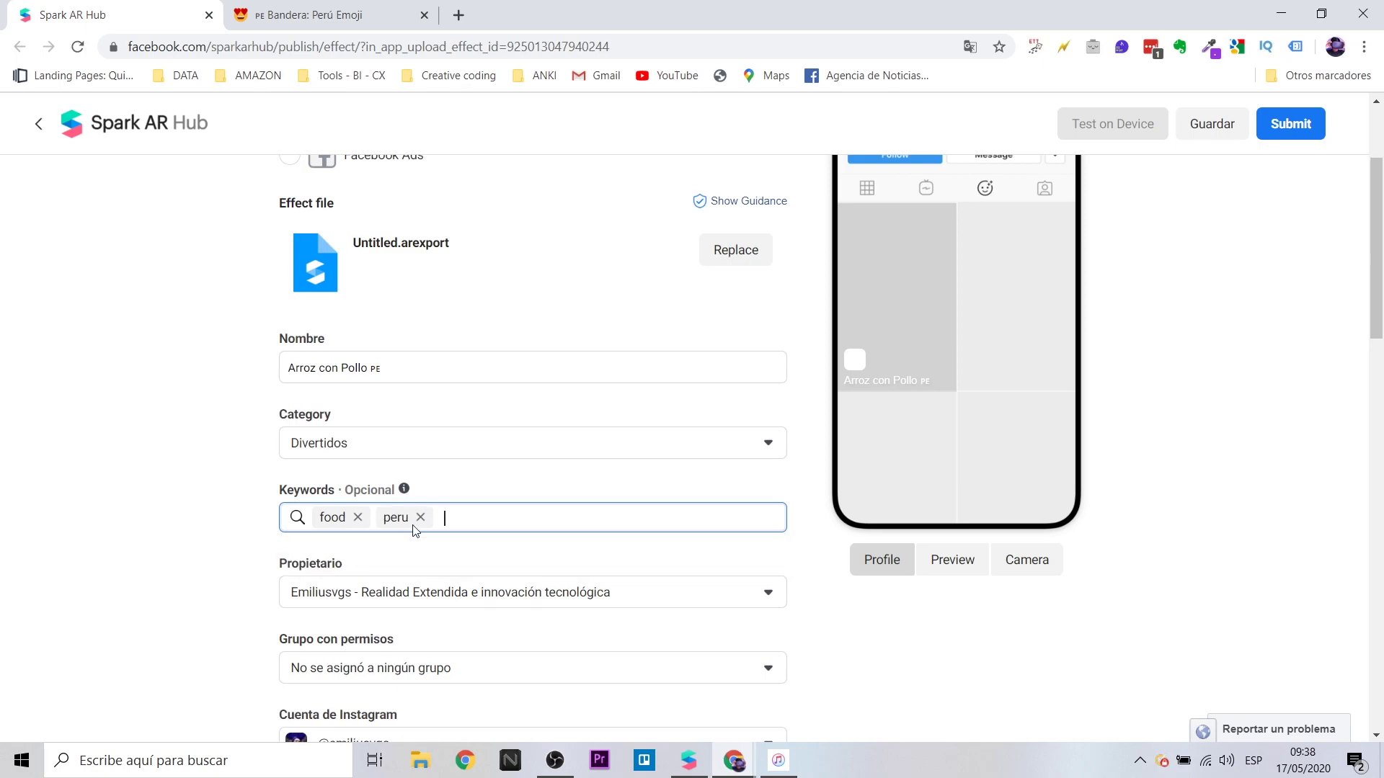
type("culture")
key("Return")
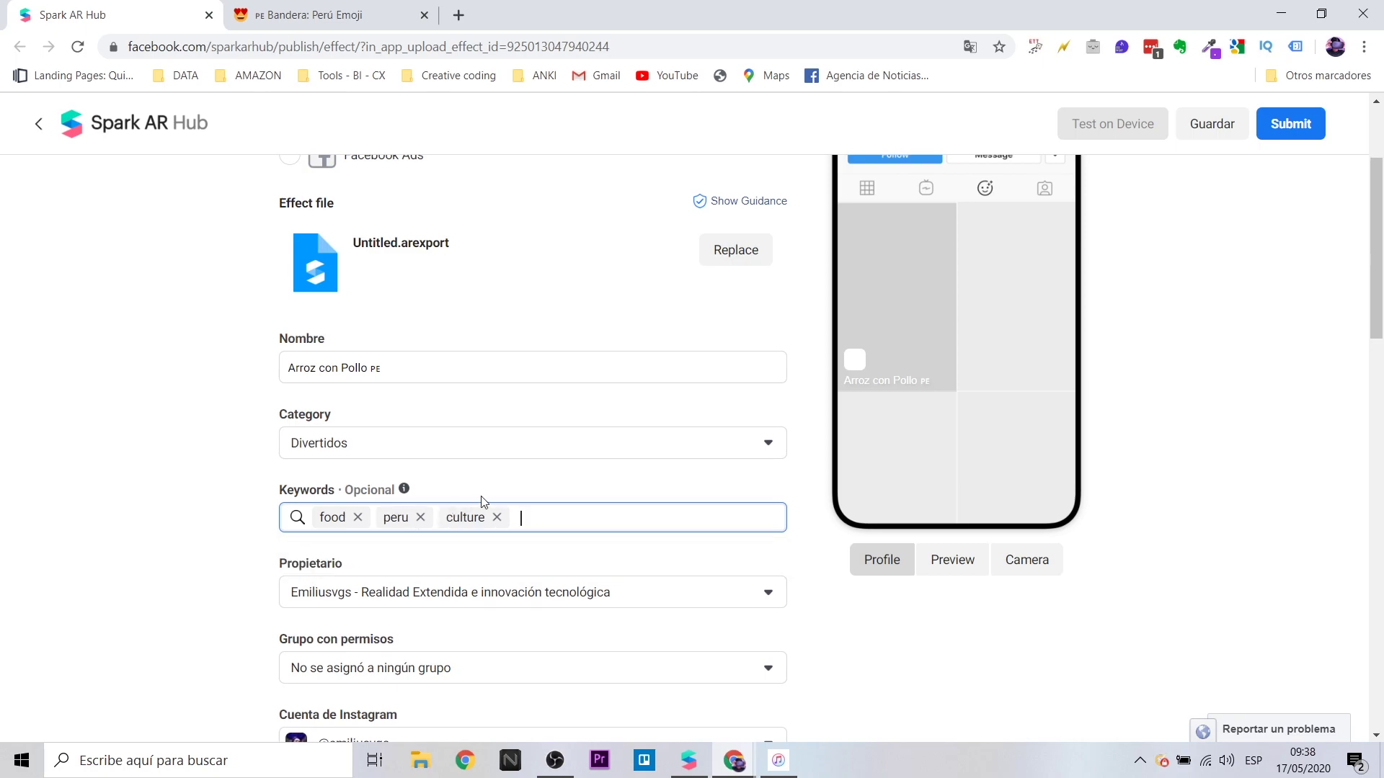
- Add the keywords cuisine, rice and chicken to the effect
type("cuisine")
key("BackSpace")
key("BackSpace")
key("BackSpace")
key("BackSpace")
key("BackSpace")
type("isine")
key("Return")
type("rice,")
key("Return")
type("chicken")
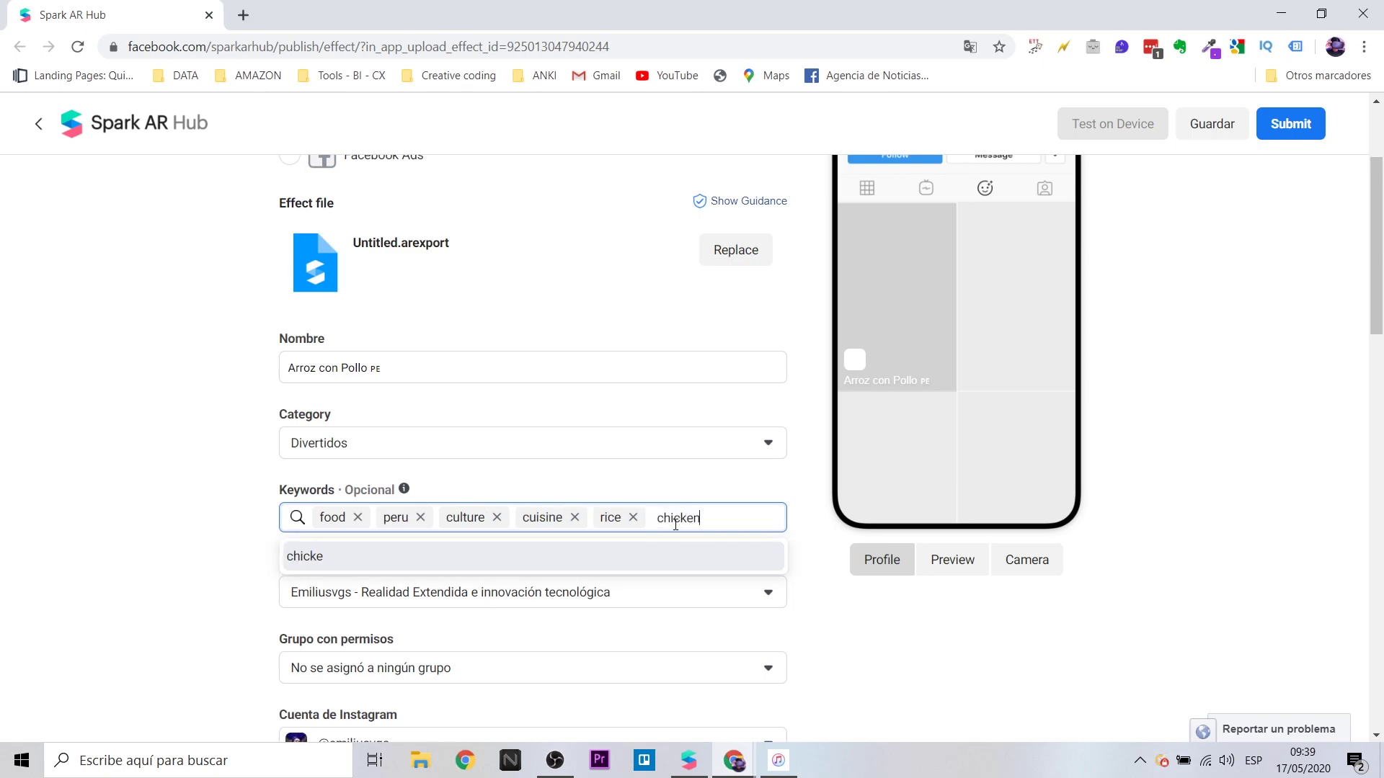
key("Return")
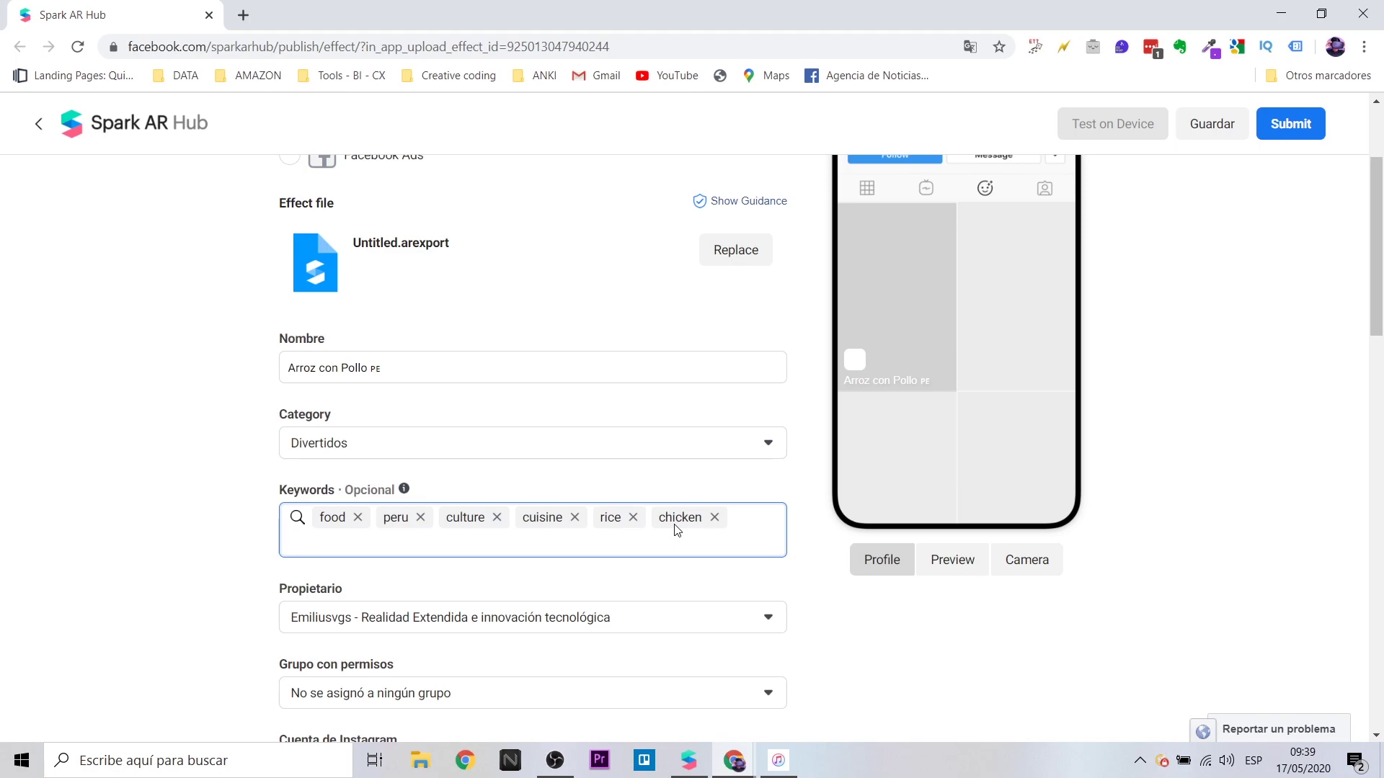
- Show the guidance for the demonstration video in the multimedia content section and review its rules
scroll(674, 530, "down", 4)
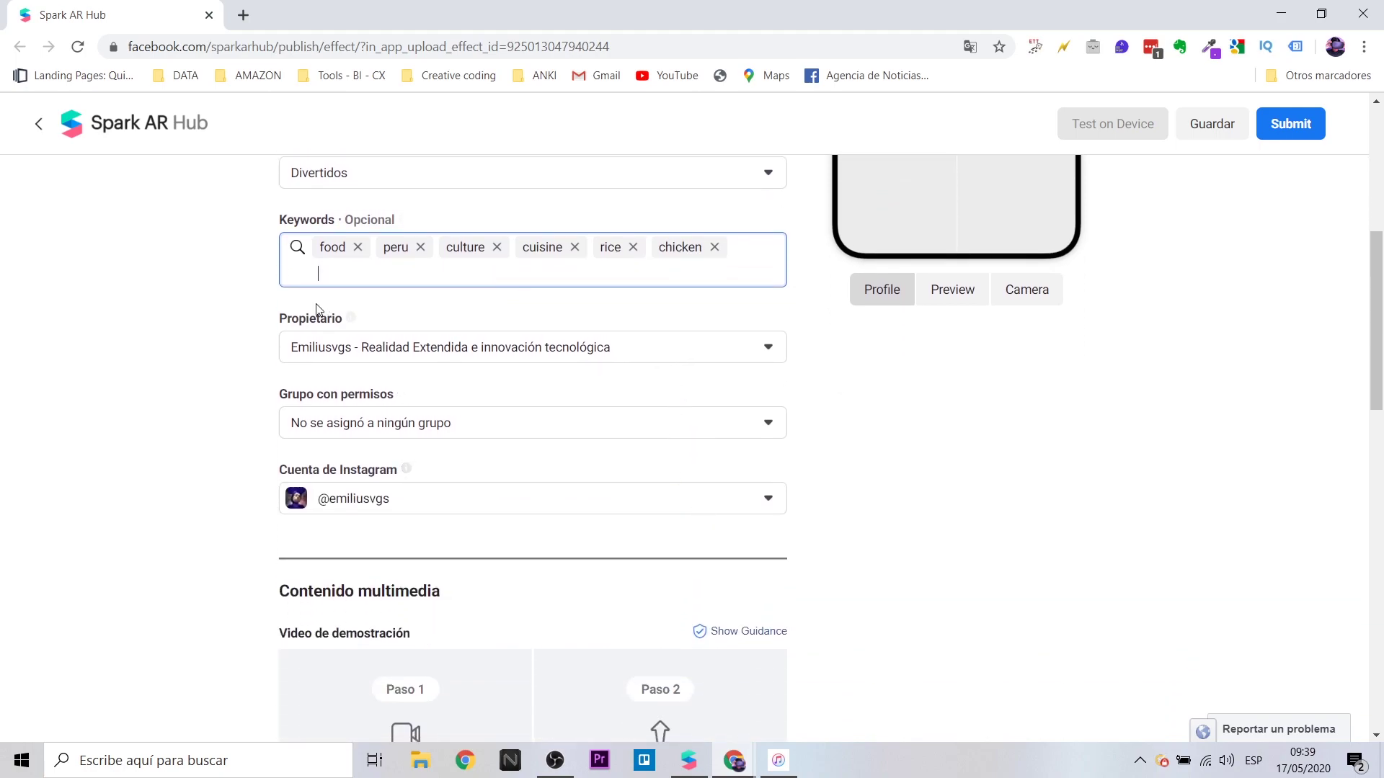
scroll(238, 463, "down", 5)
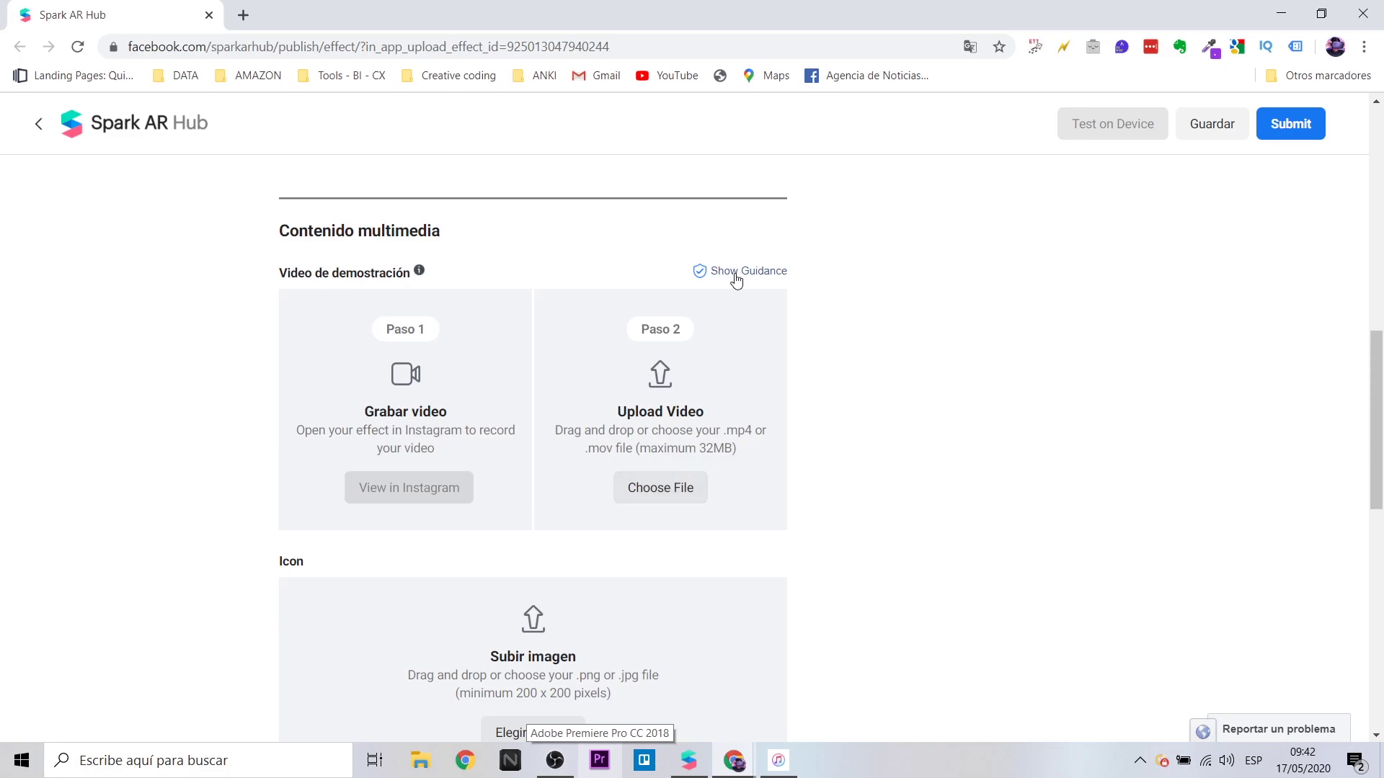
right_click(735, 278)
left_click(730, 272)
left_click(724, 272)
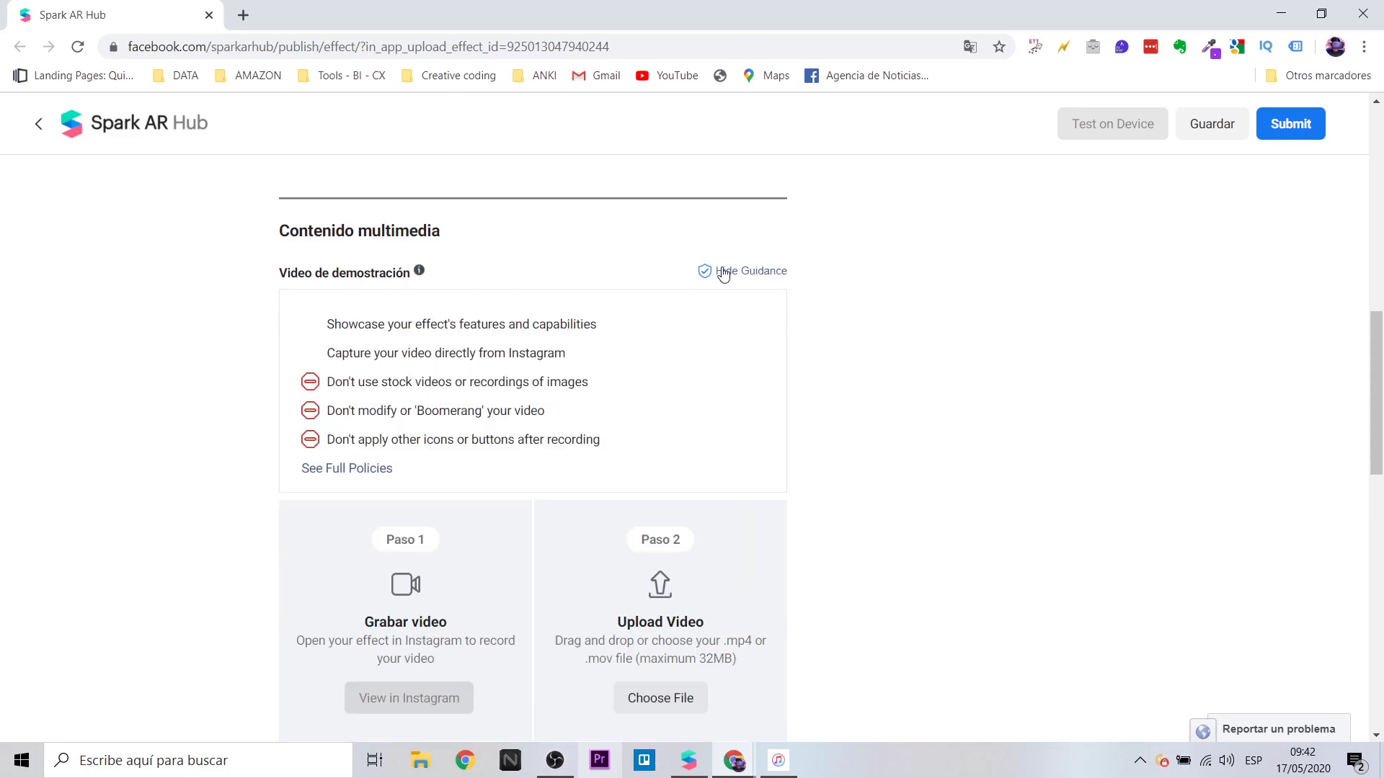
scroll(793, 303, "down", 1)
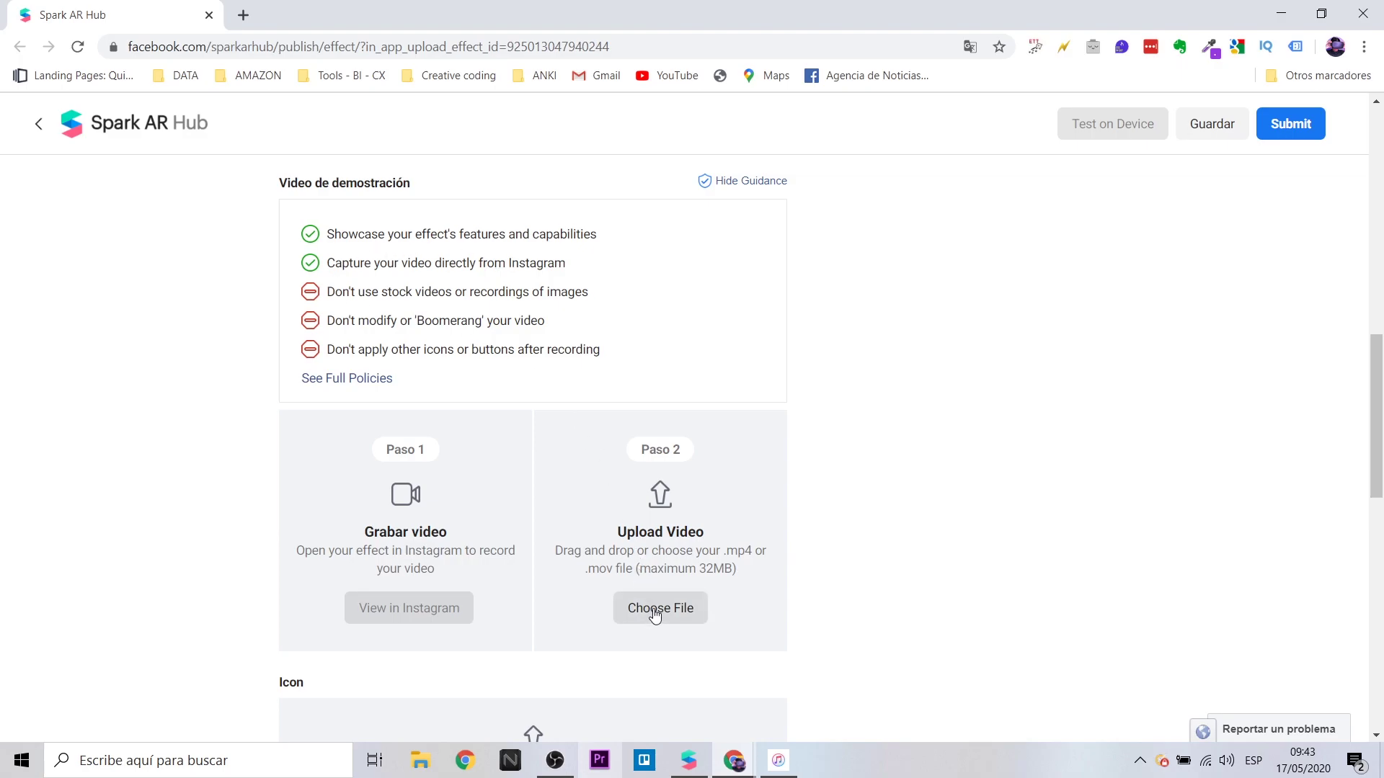
- Upload the file videoarrozconpollo.MP4 from the arrozconpollo folder as the demonstration video
left_click(654, 615)
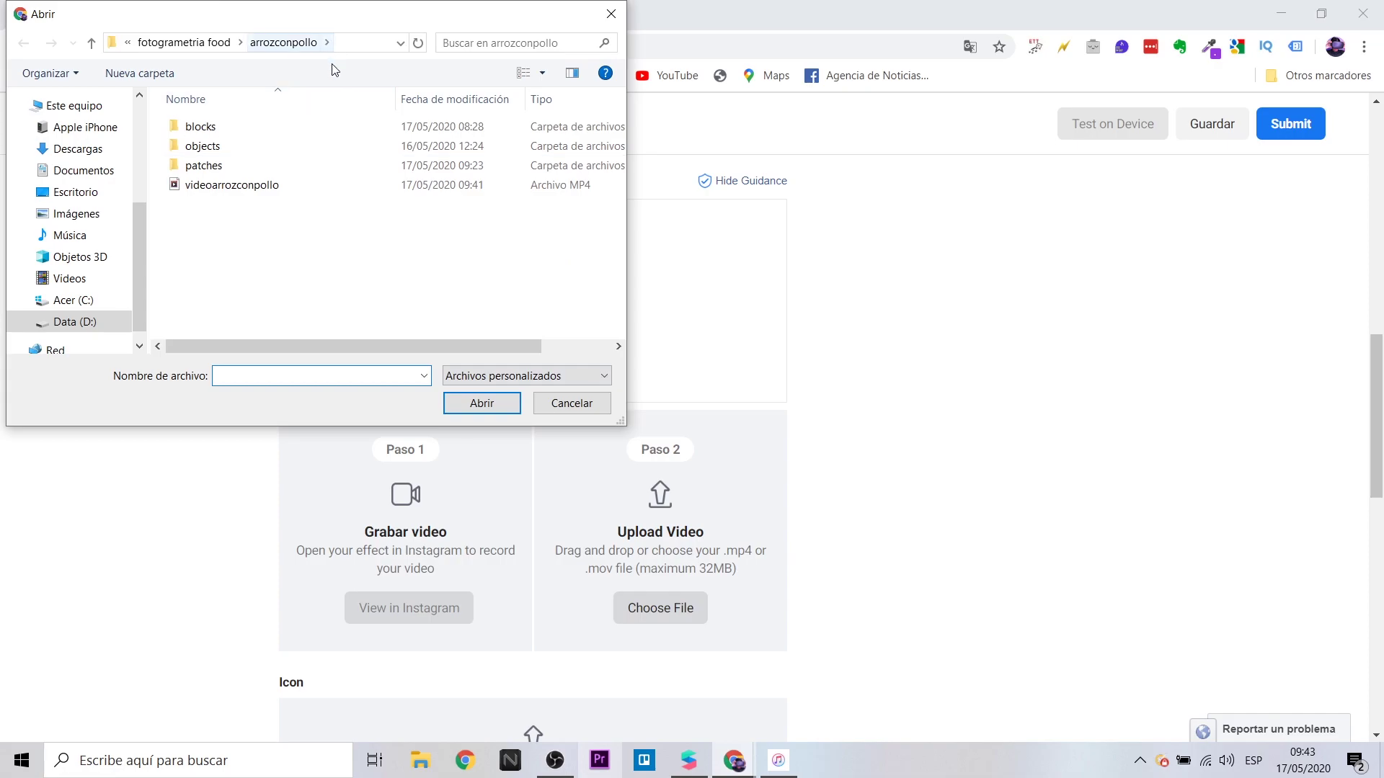
left_click(270, 186)
left_click(482, 402)
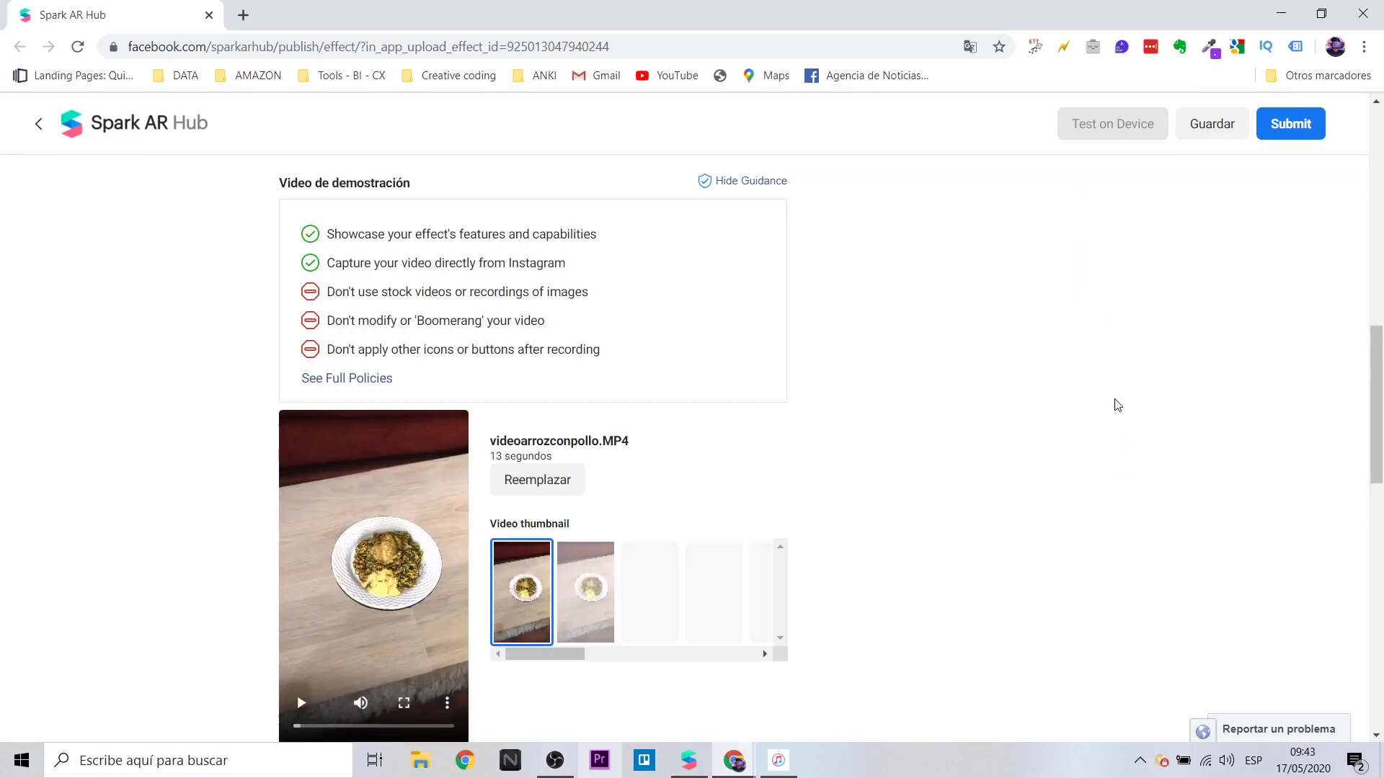
- Choose the close-up frame of the plate as the demonstration video's thumbnail
scroll(1119, 404, "down", 1)
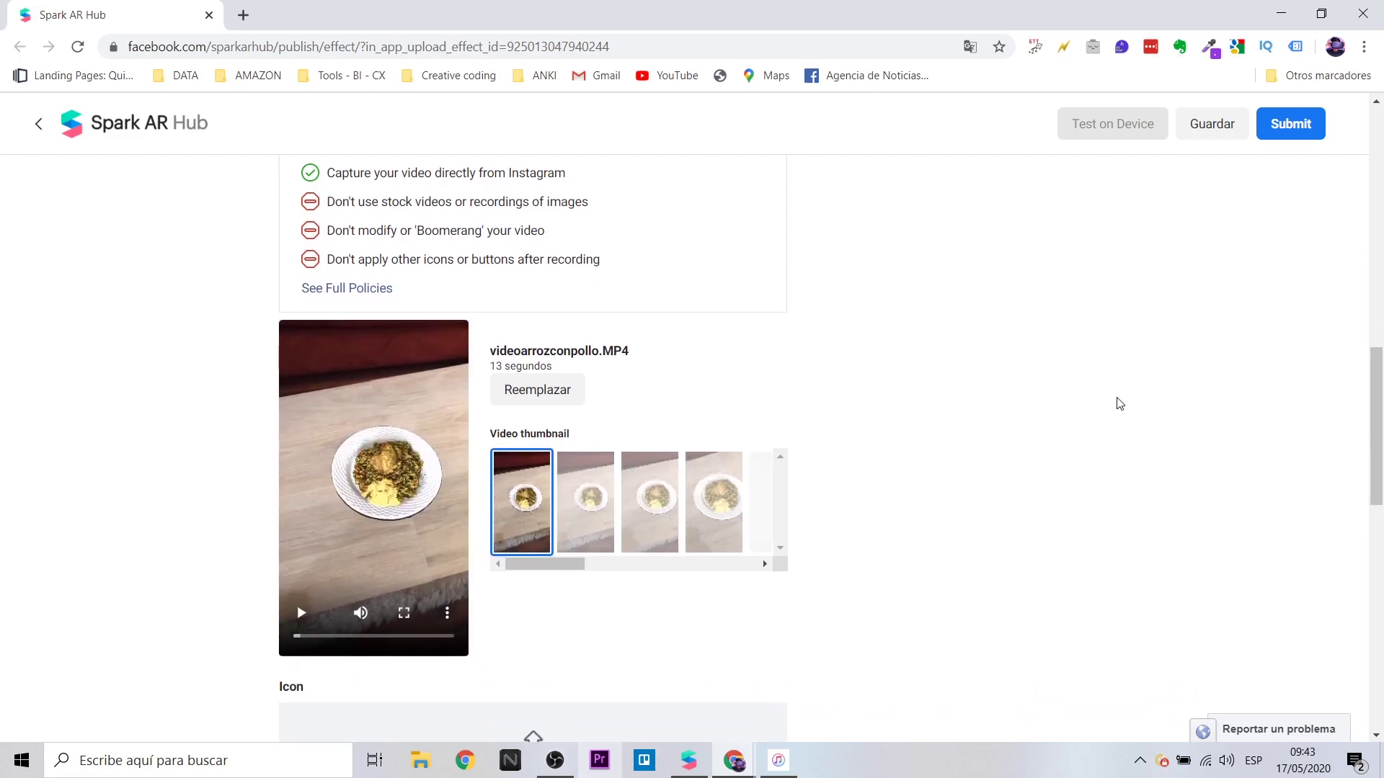
left_click(584, 501)
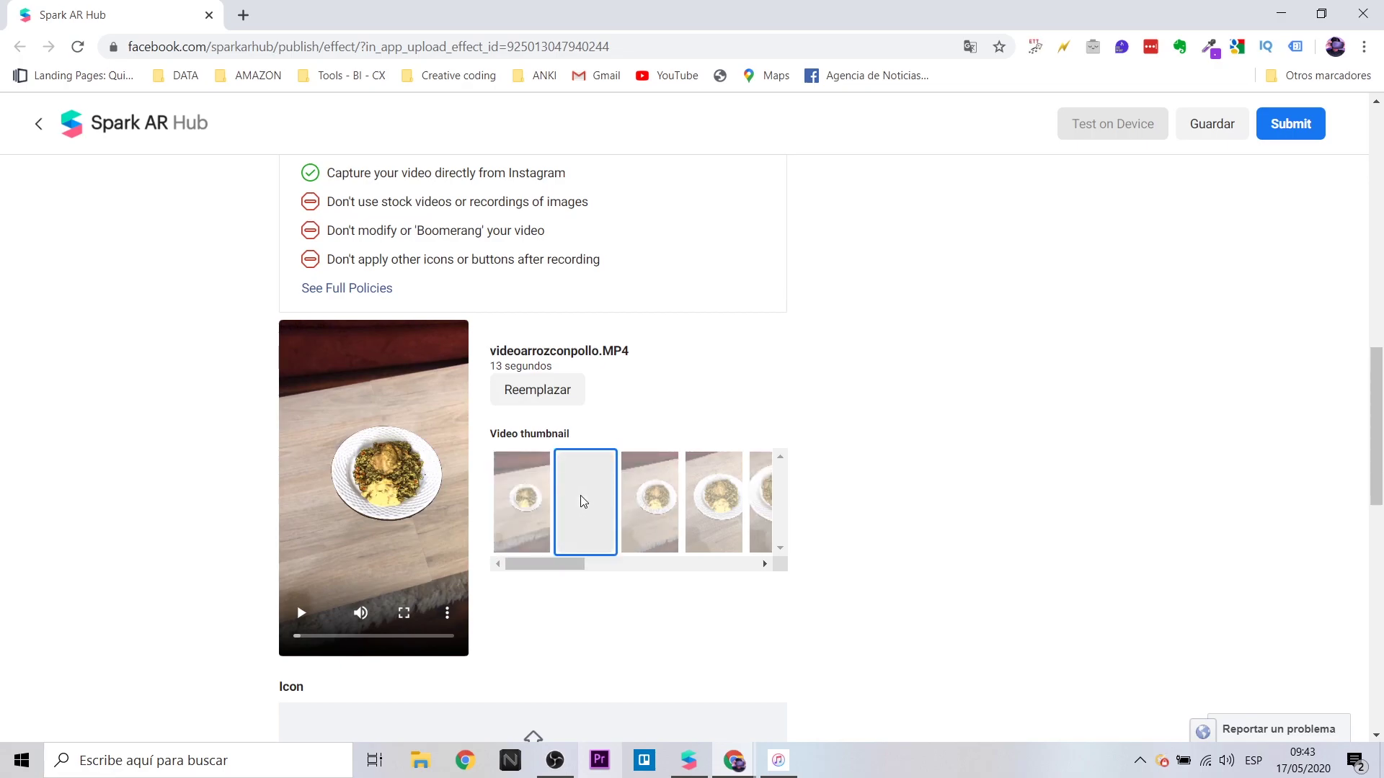
left_click(617, 565)
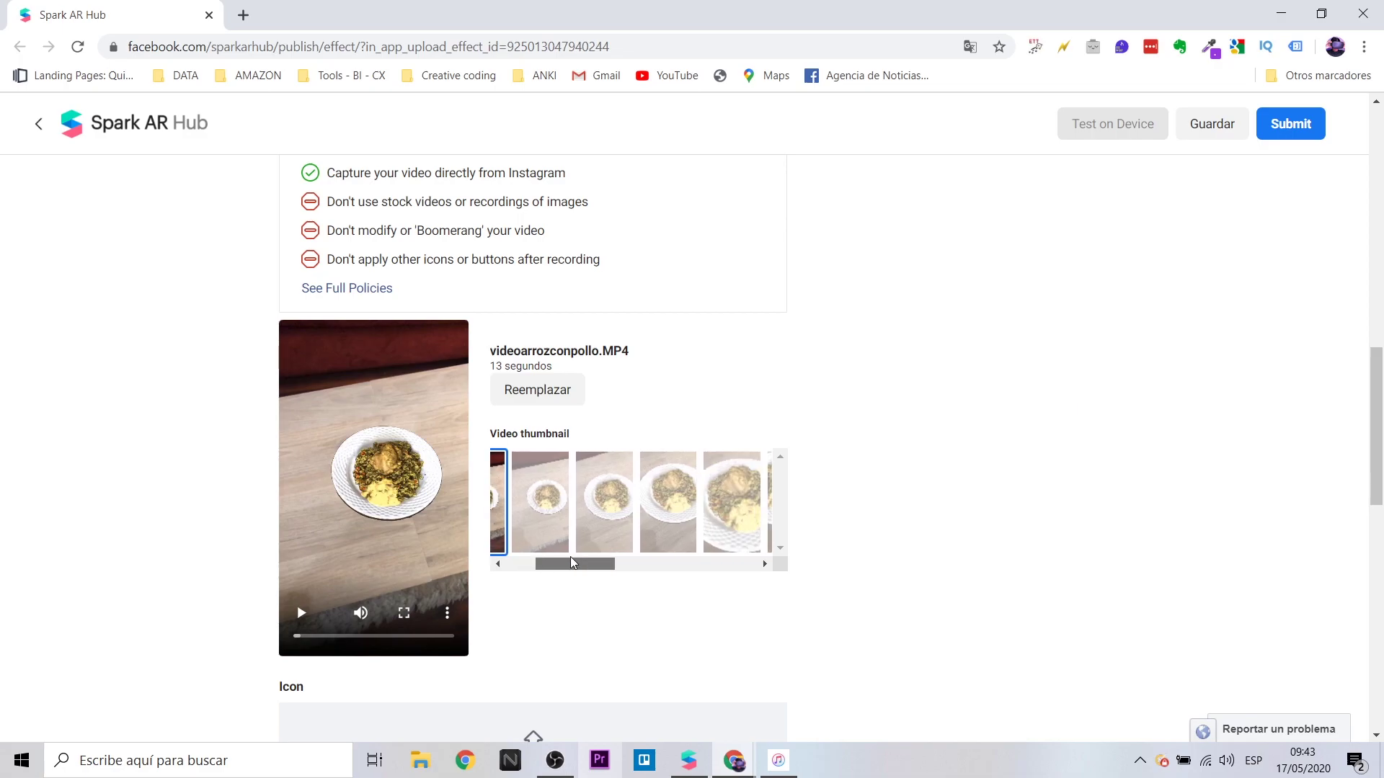
left_click(652, 523)
left_click_drag(605, 565, 593, 577)
- Check the effect's thumbnail in the phone mockup's profile view and play the demonstration video in its Preview view
scroll(942, 543, "down", 6)
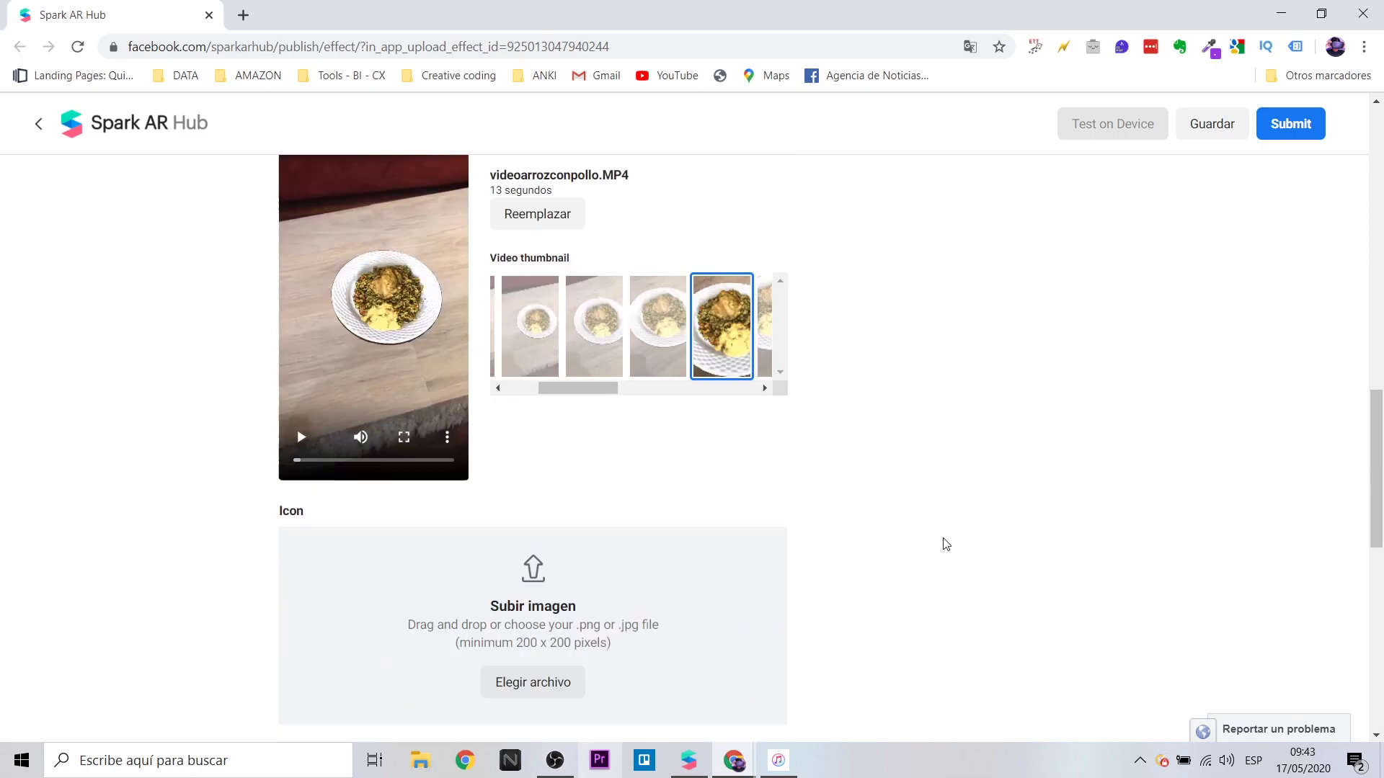
scroll(944, 544, "up", 15)
scroll(1167, 454, "up", 5)
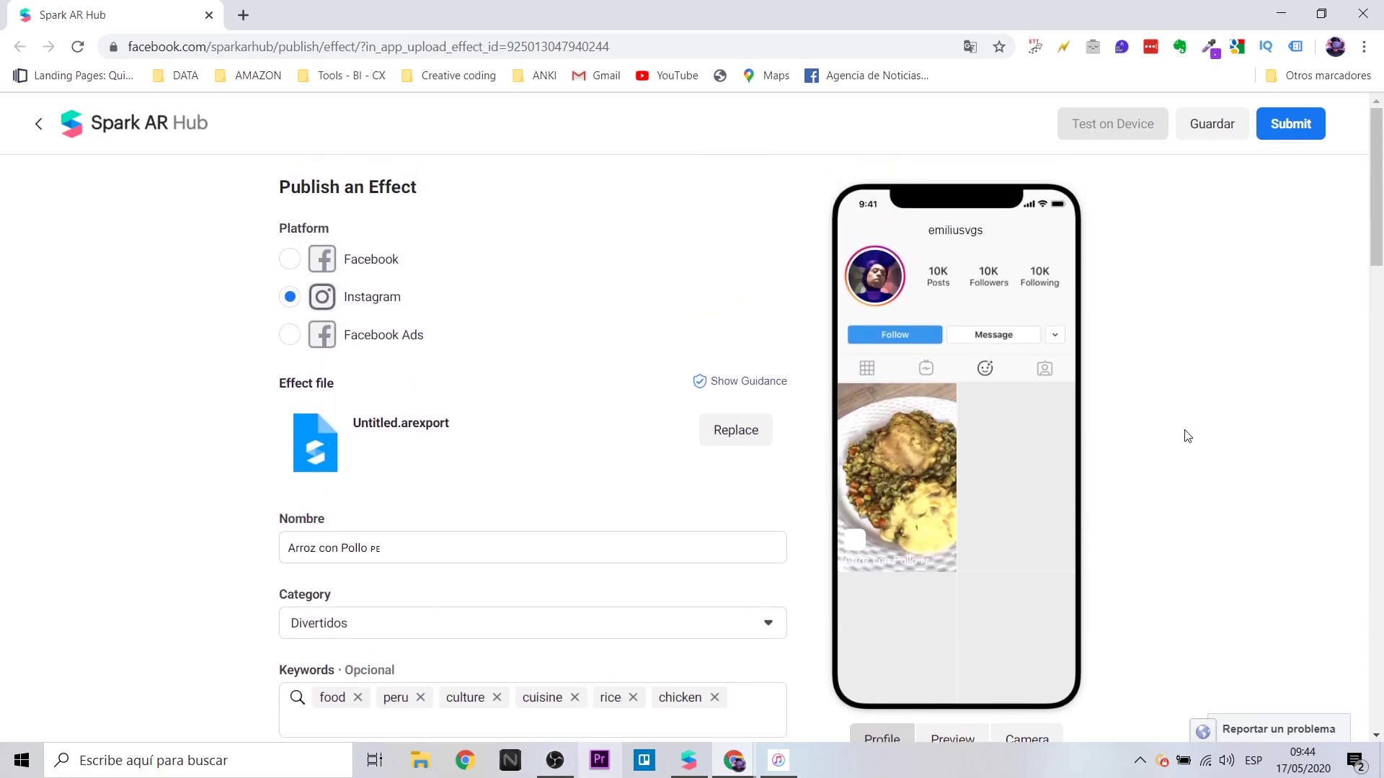
scroll(1187, 436, "down", 6)
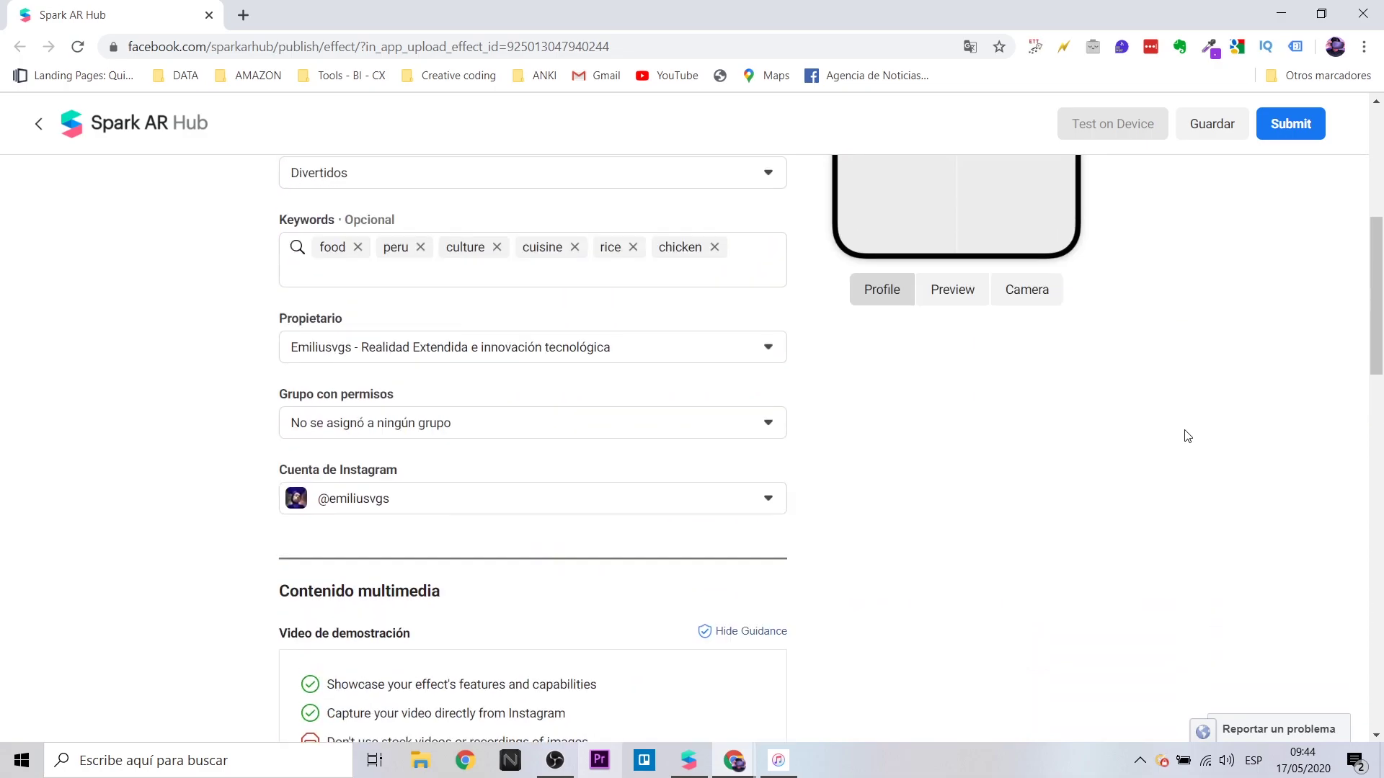
scroll(1182, 433, "up", 4)
left_click(952, 559)
scroll(1176, 487, "up", 2)
scroll(1176, 488, "up", 1)
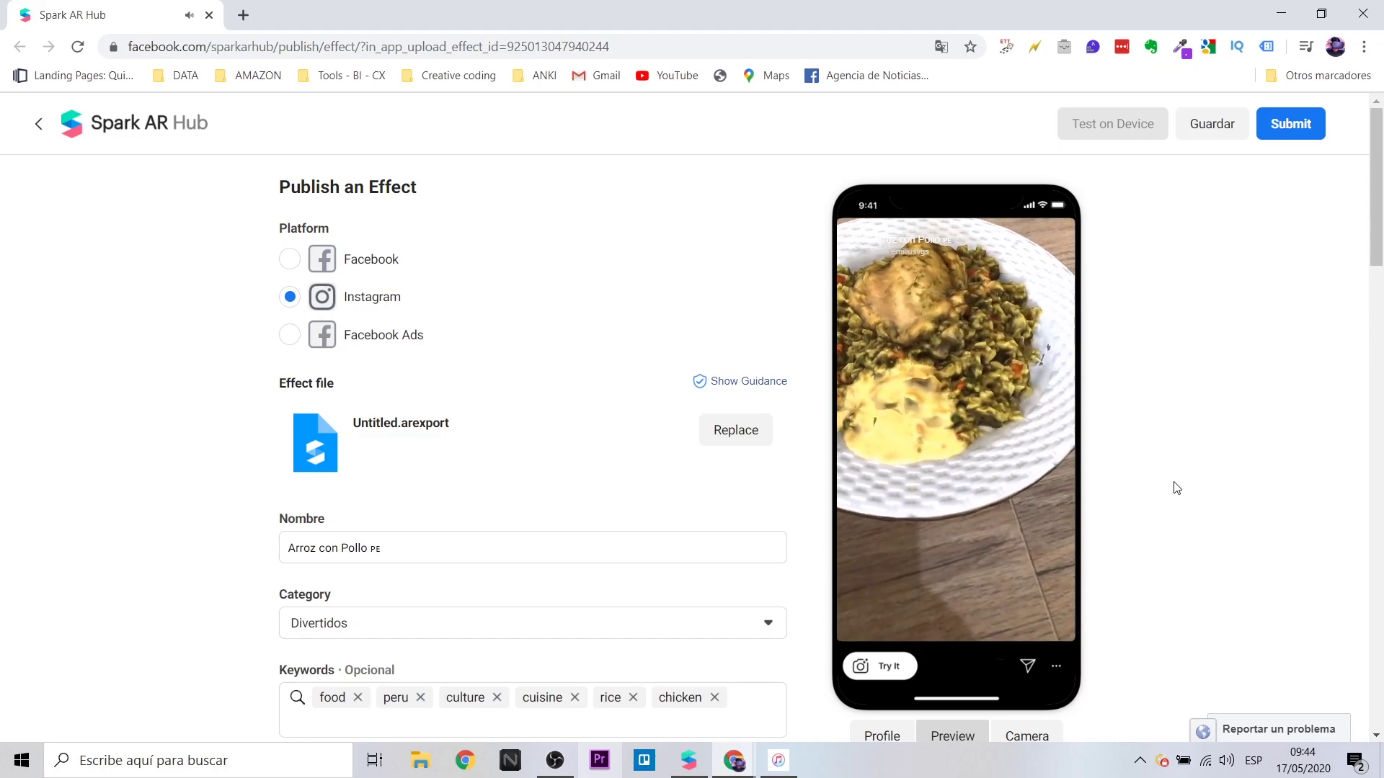
scroll(1182, 497, "down", 1)
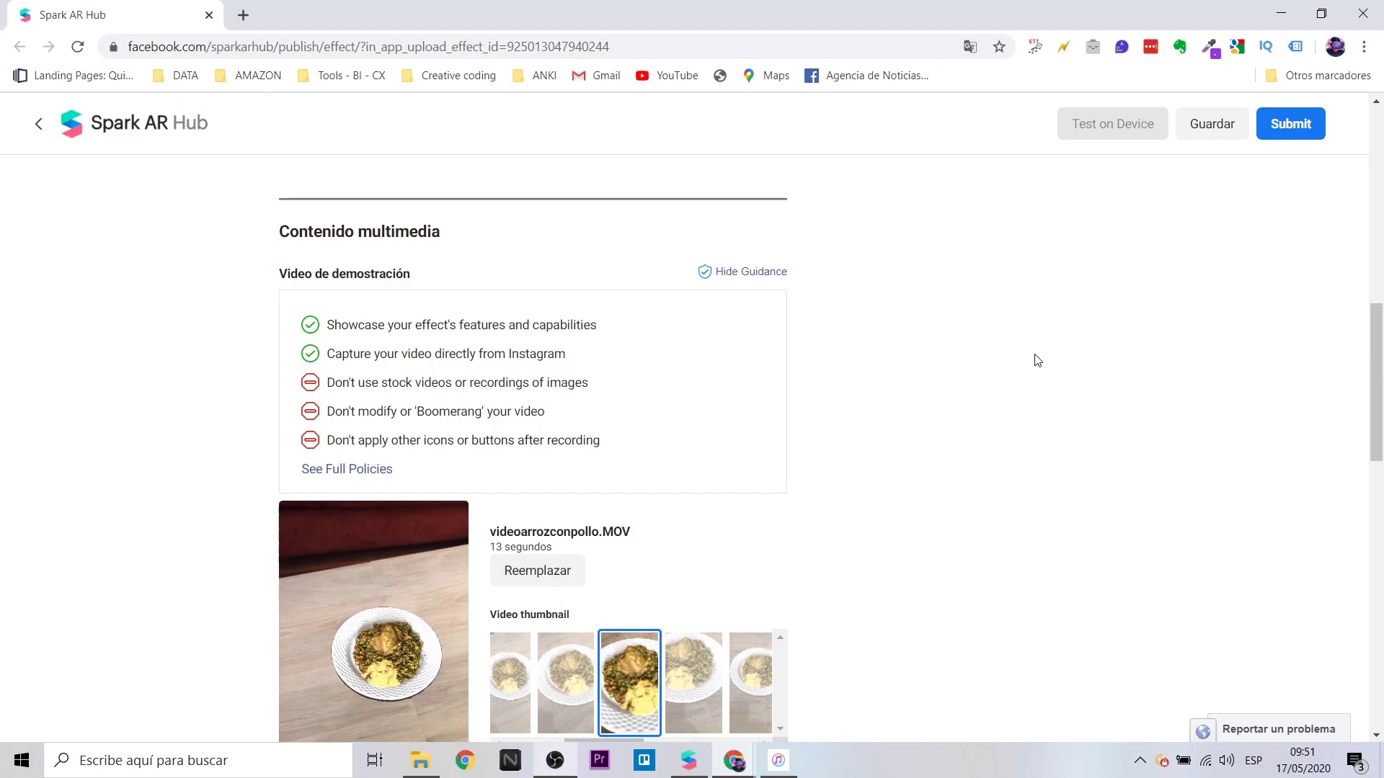
- Upload the image icon_arrozconpollo as the effect's icon and accept the square crop around the plate
scroll(1035, 359, "down", 7)
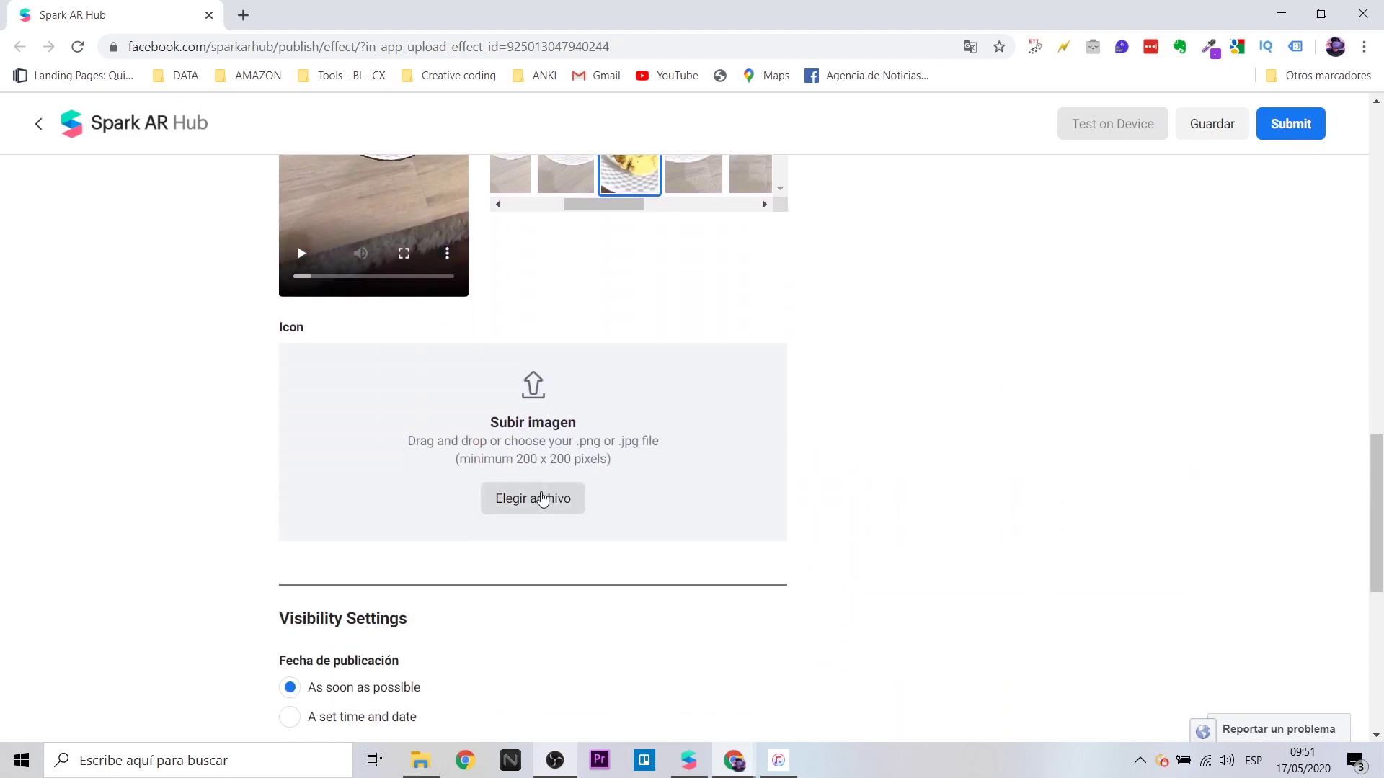
left_click(548, 510)
left_click(490, 402)
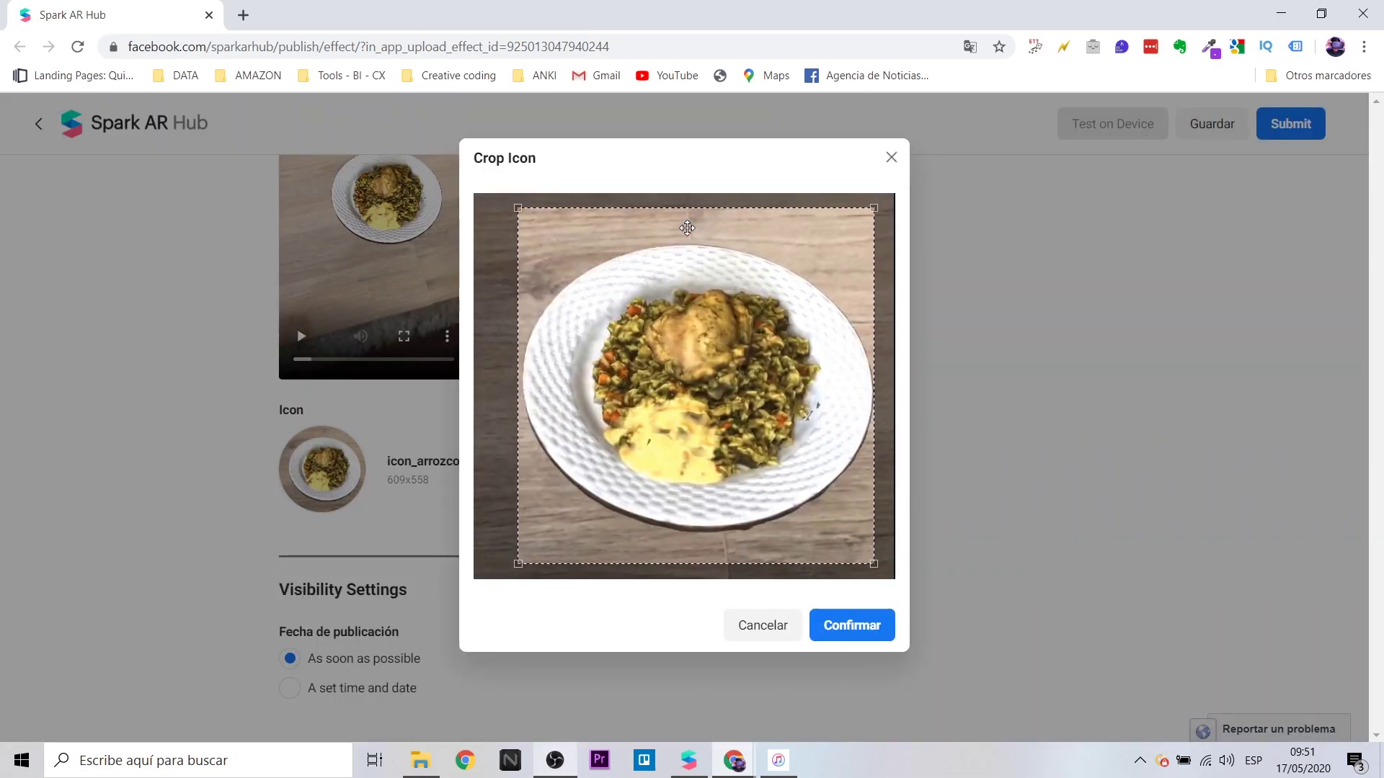
left_click(854, 627)
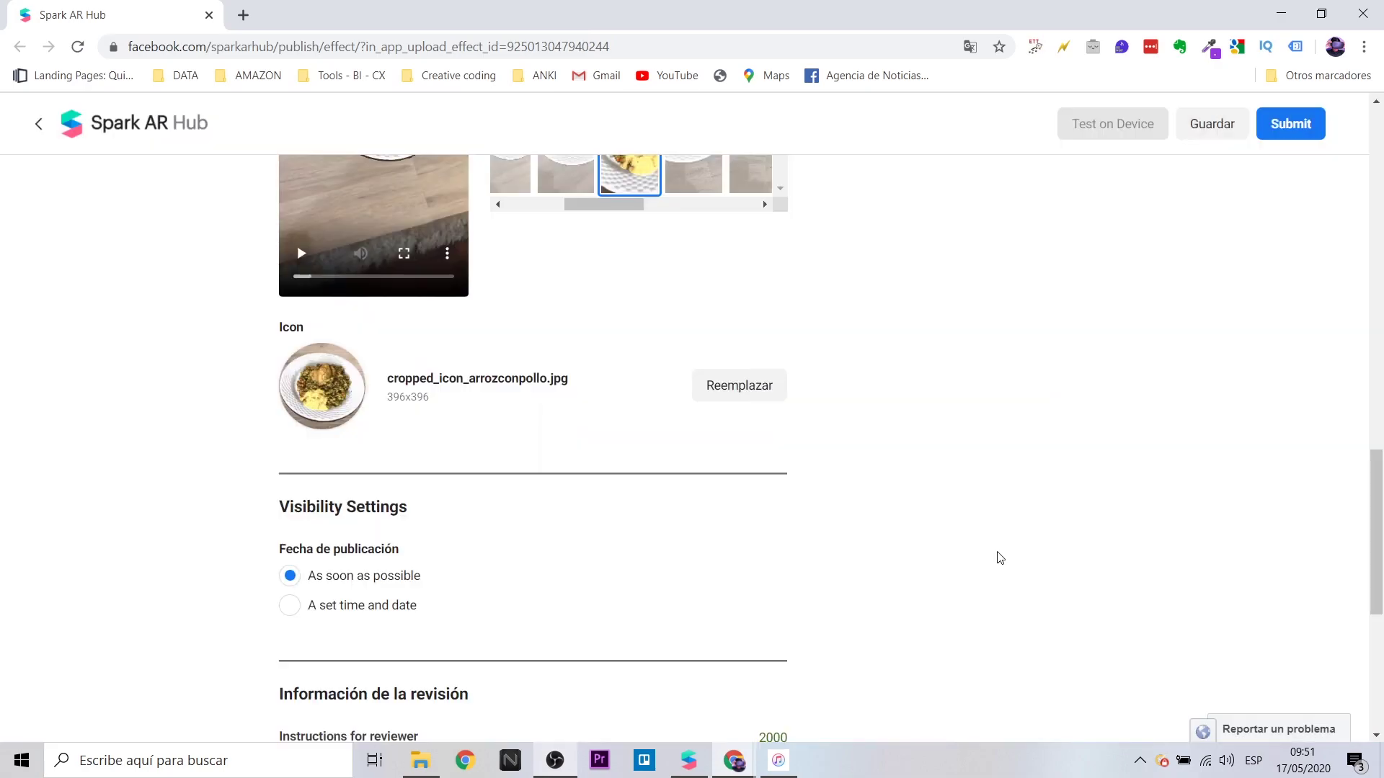
- Write reviewer instructions describing the "world object" template, the photogrammetry 3D object, its "screen tap" positioning and the typical Peruvian dish, and enlarge the text box
scroll(1028, 558, "down", 5)
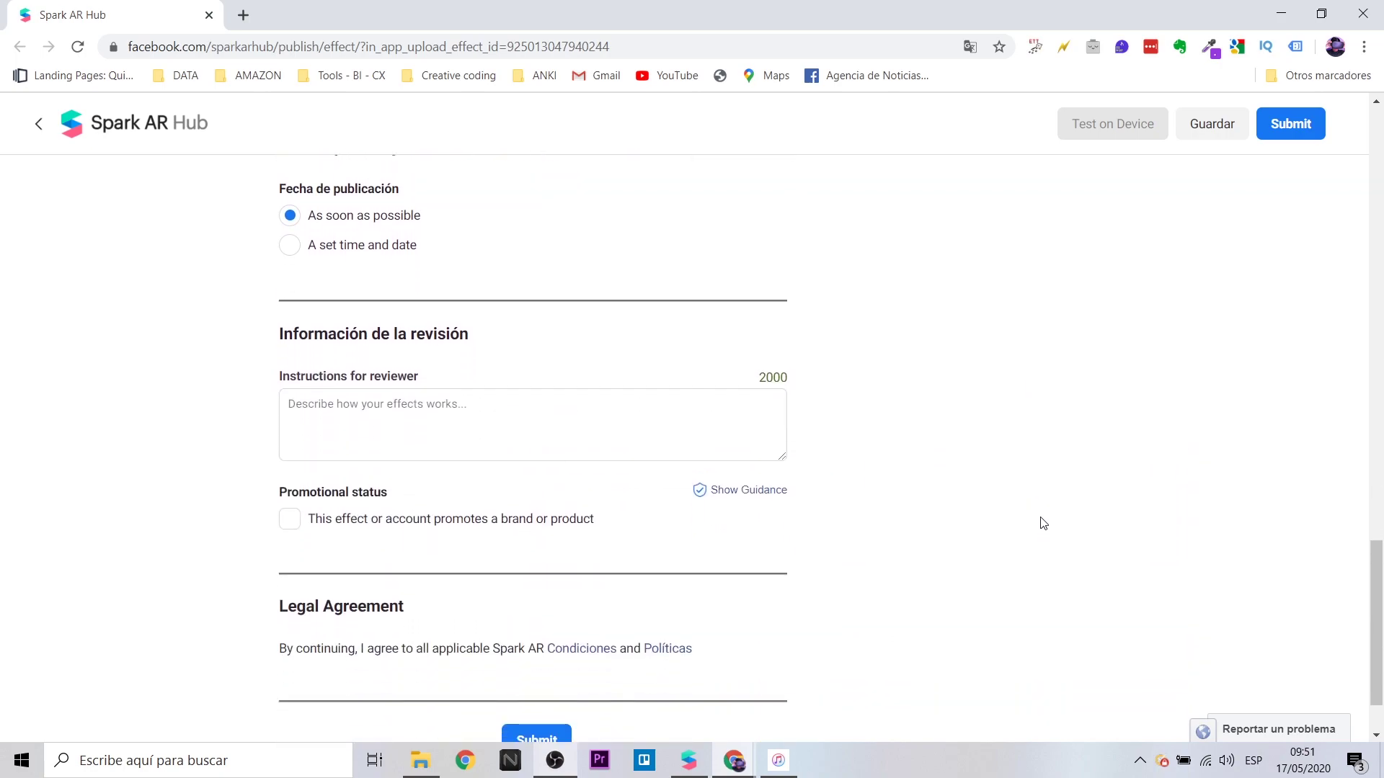
scroll(1043, 522, "down", 1)
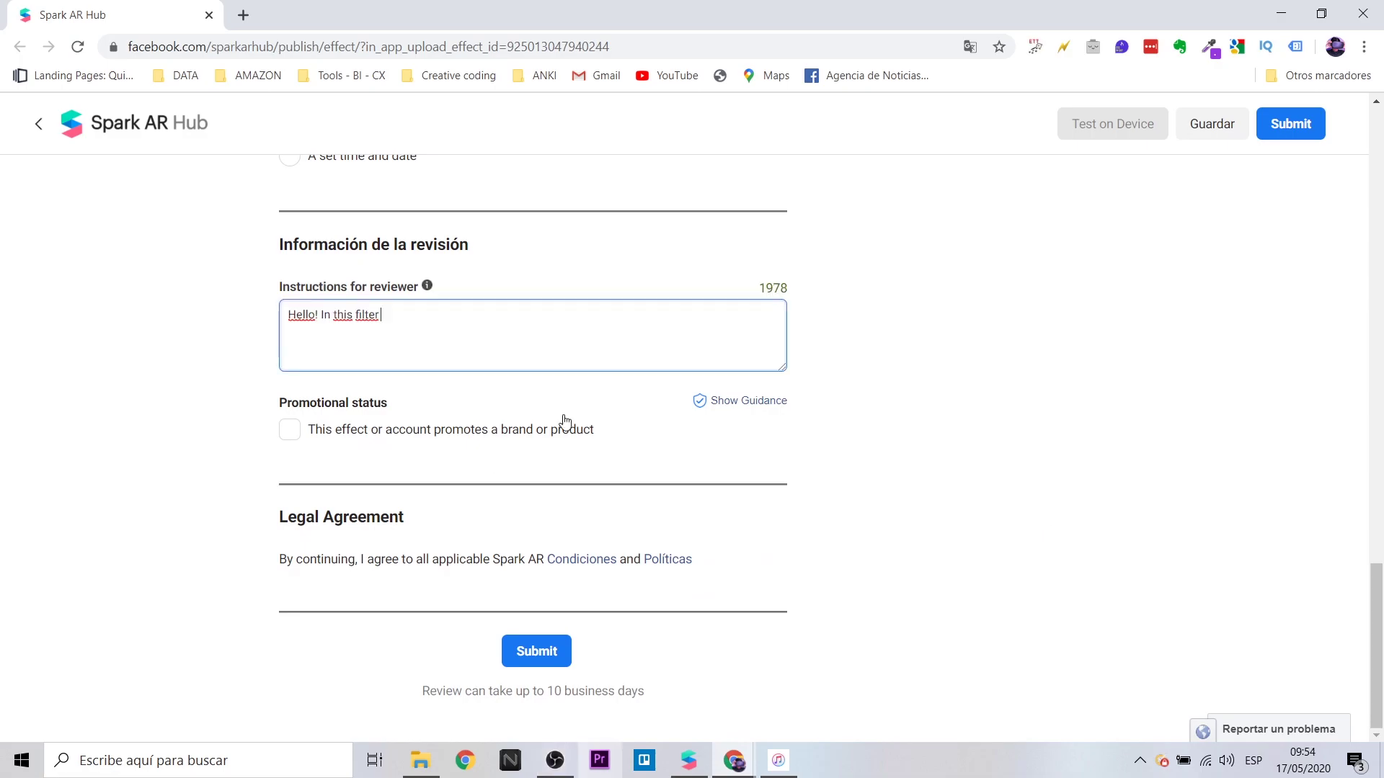
key("ctrl+a")
type("Hello! In this filter I have used the \"world object\" template to add my 3d object that I created with photogrammetry. Thanks to the template I can scale, rotate and move the object. I use \"screen tap\" to position the element.  The 3d object is a typical food dish from my country Peru")
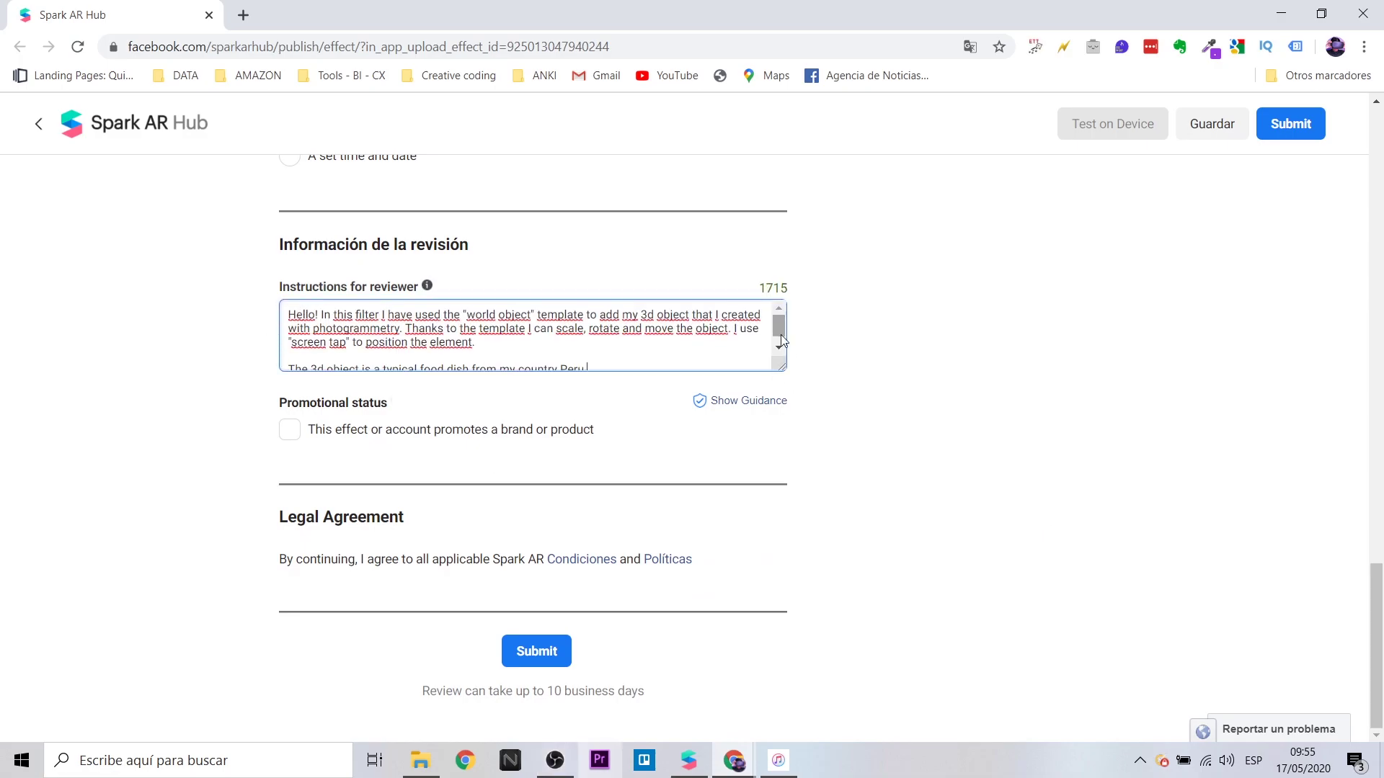
left_click_drag(782, 367, 798, 402)
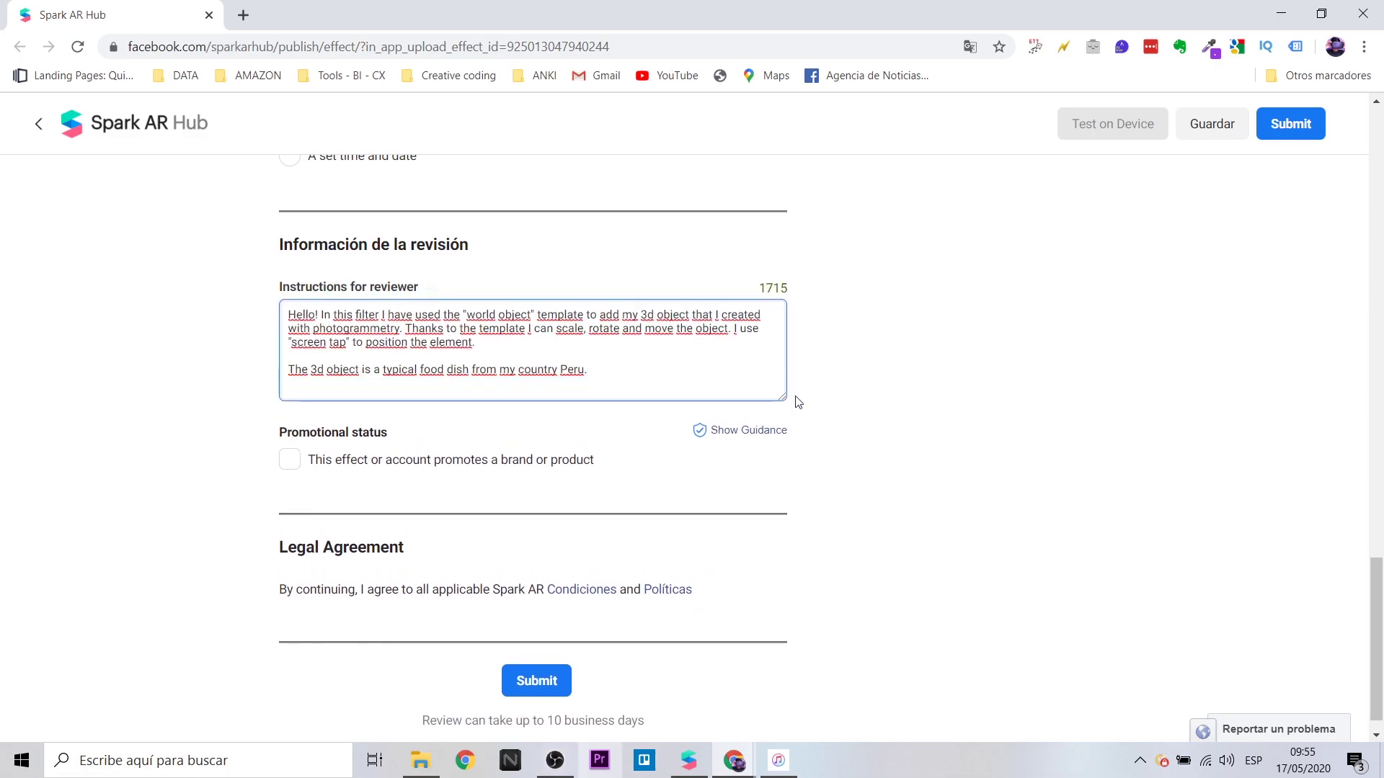
- Look over the completed publishing form once more and submit the effect for review
scroll(769, 448, "down", 1)
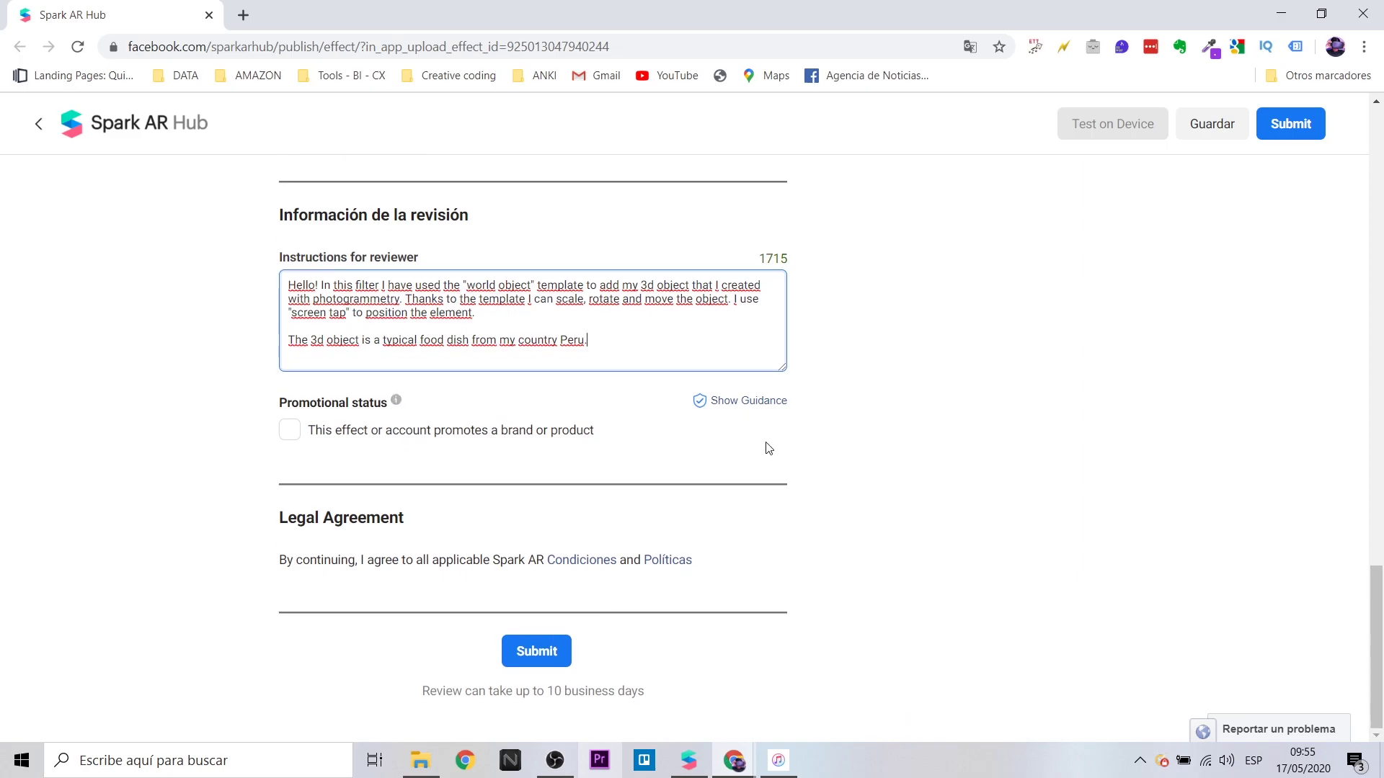
scroll(946, 550, "up", 20)
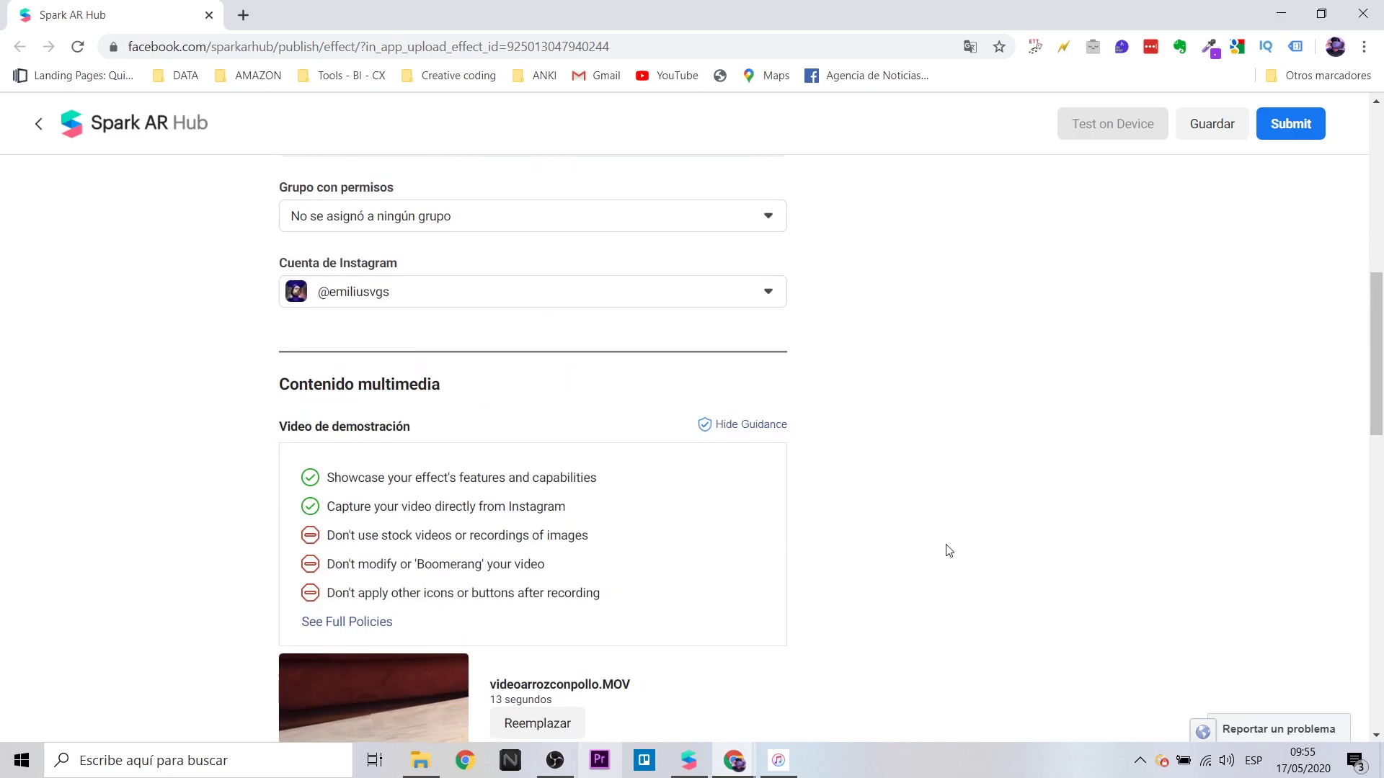
scroll(945, 550, "down", 12)
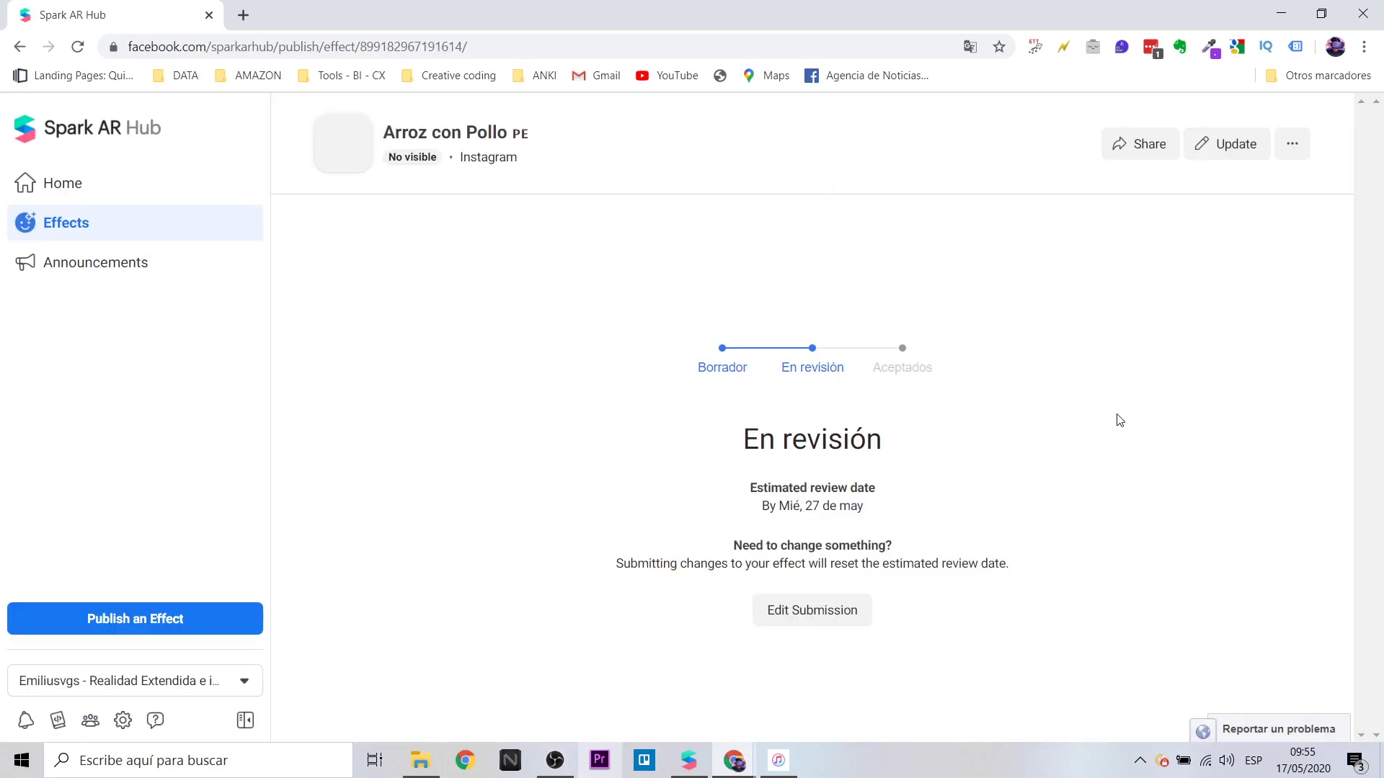
- Read the May 10, 2020 policy update in the announcements and open the linked Spark AR Review Policies
left_click(110, 235)
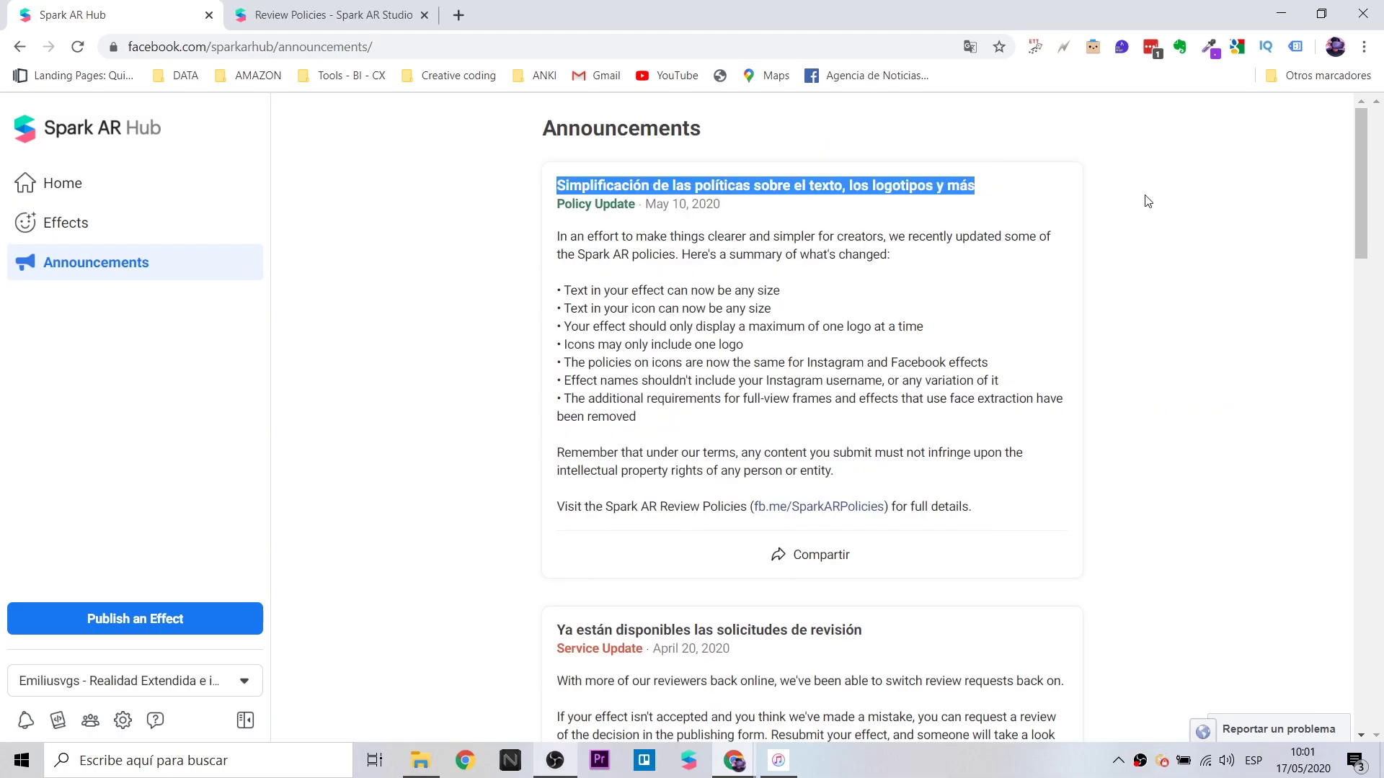
left_click(642, 291)
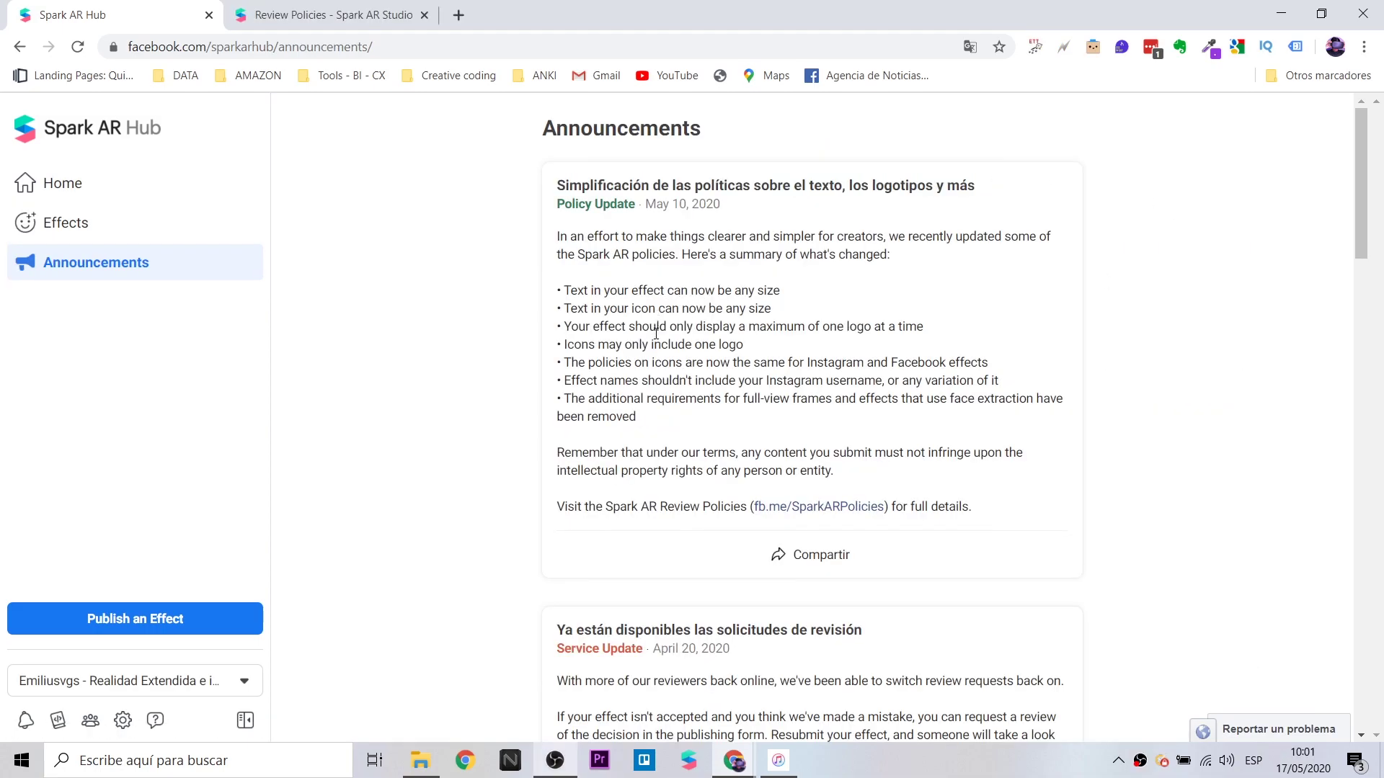
left_click(820, 504)
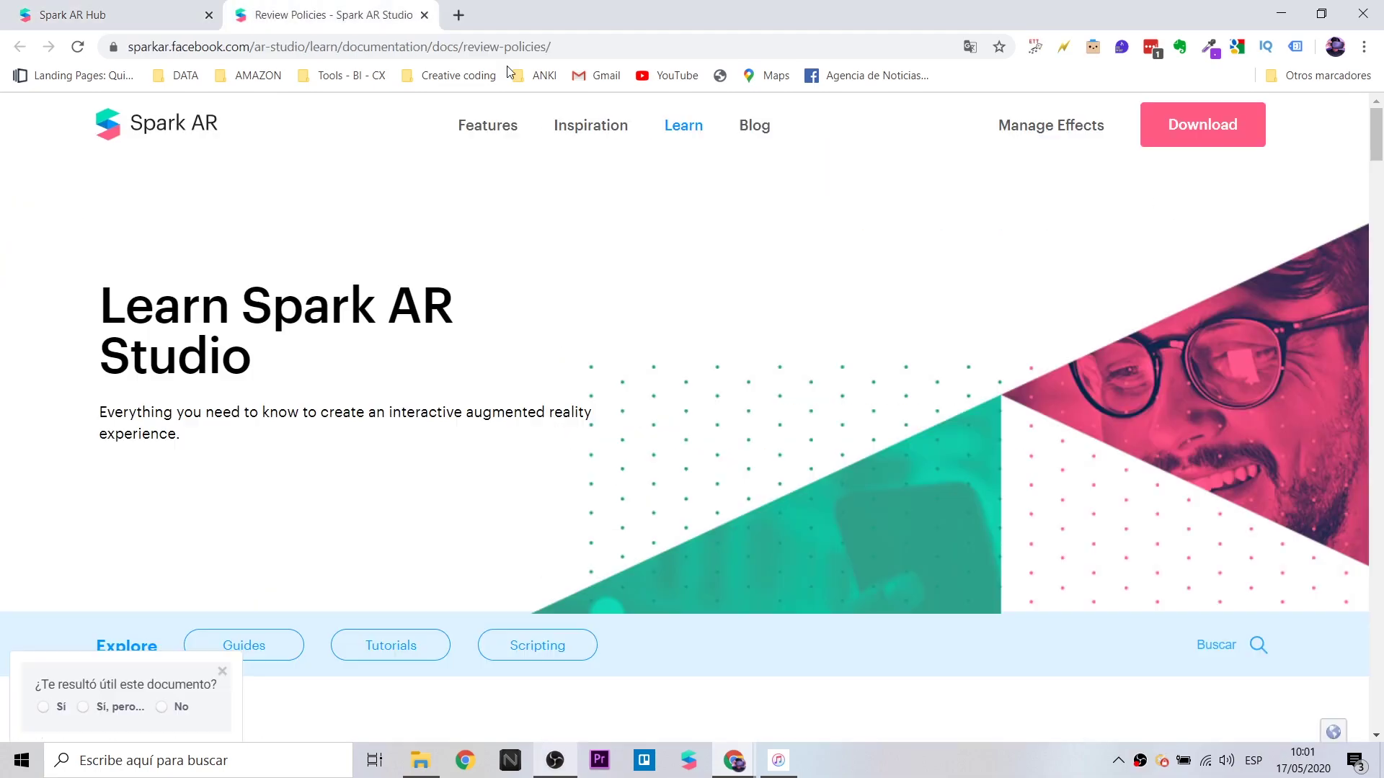
- Read through the review policies on promotional accounts, effects, names, icons, demo videos, categories and AR content standards
scroll(936, 303, "down", 7)
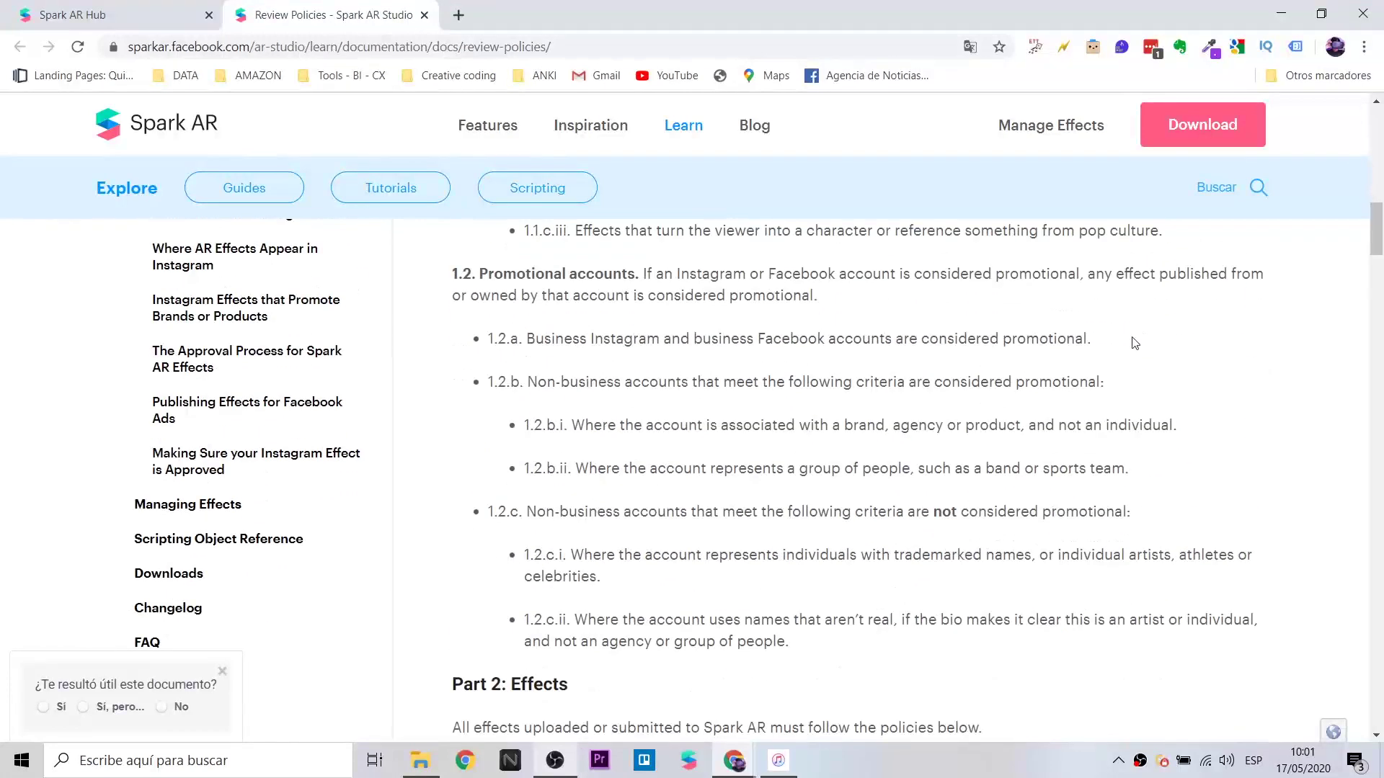
scroll(1269, 372, "down", 6)
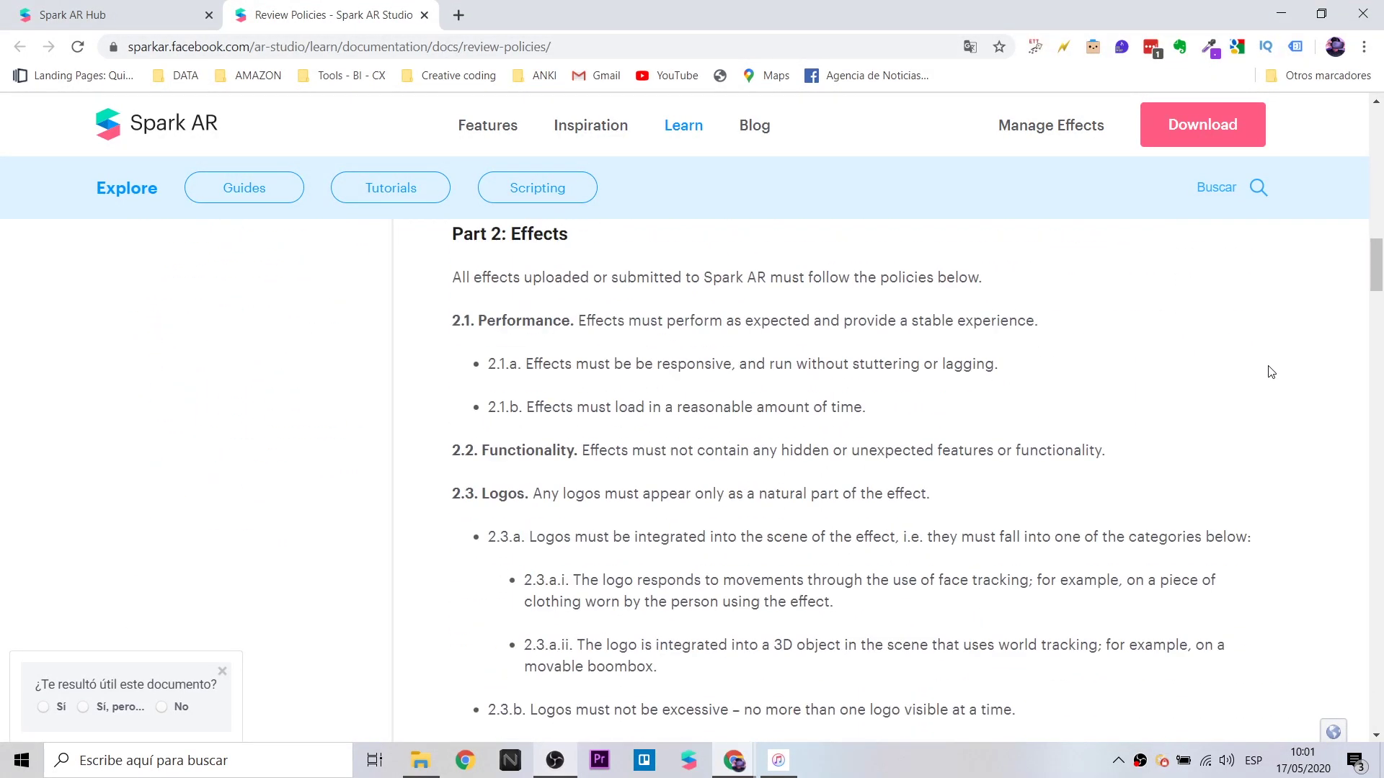
scroll(1270, 372, "down", 10)
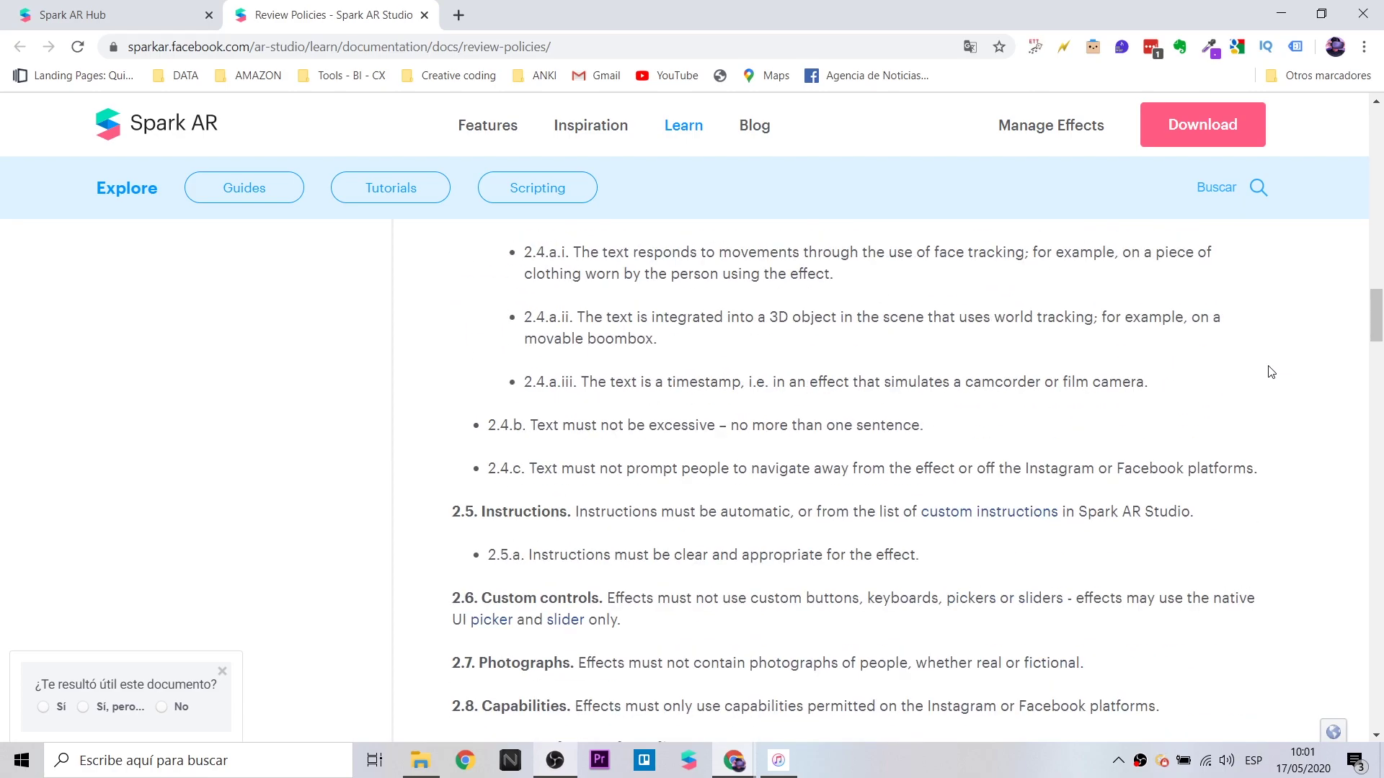
scroll(1269, 372, "down", 4)
scroll(1270, 372, "down", 10)
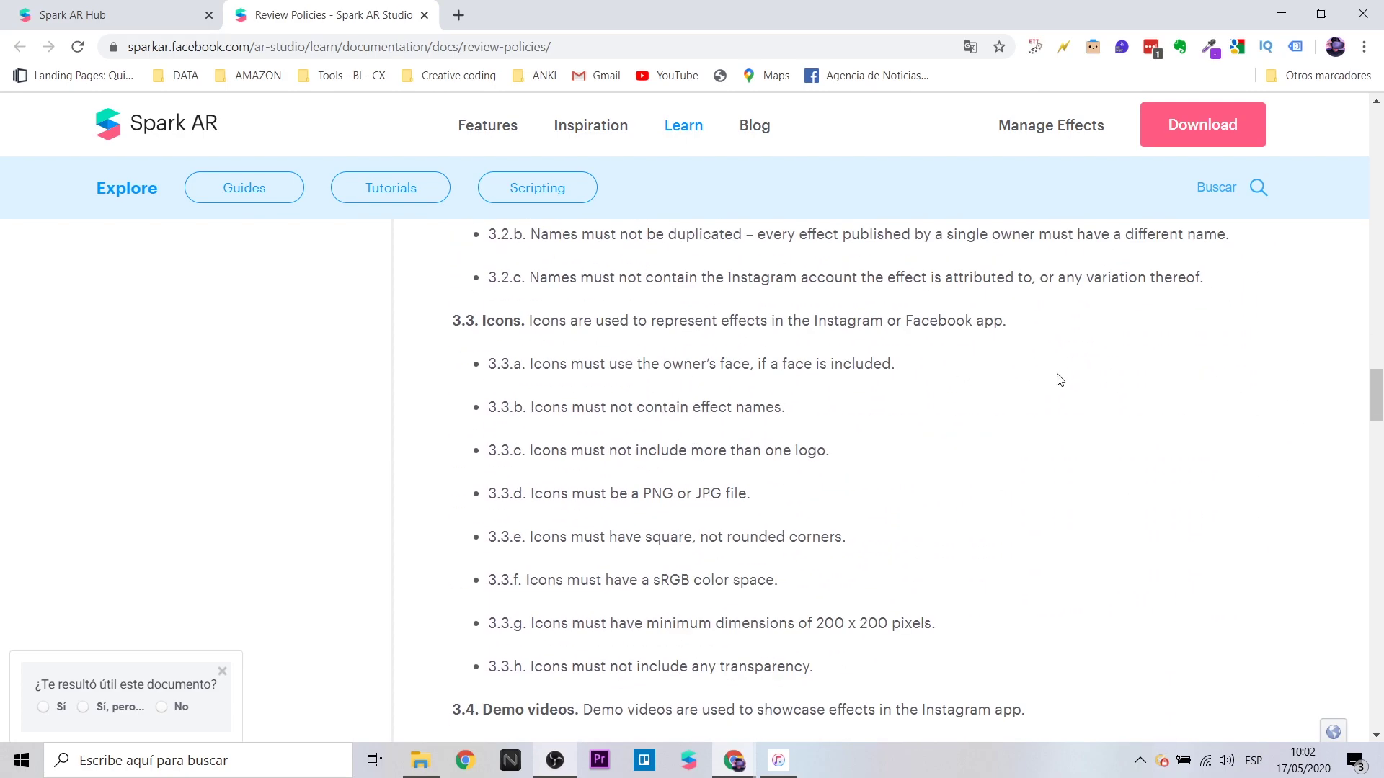
scroll(1059, 380, "down", 1)
scroll(1103, 441, "down", 1)
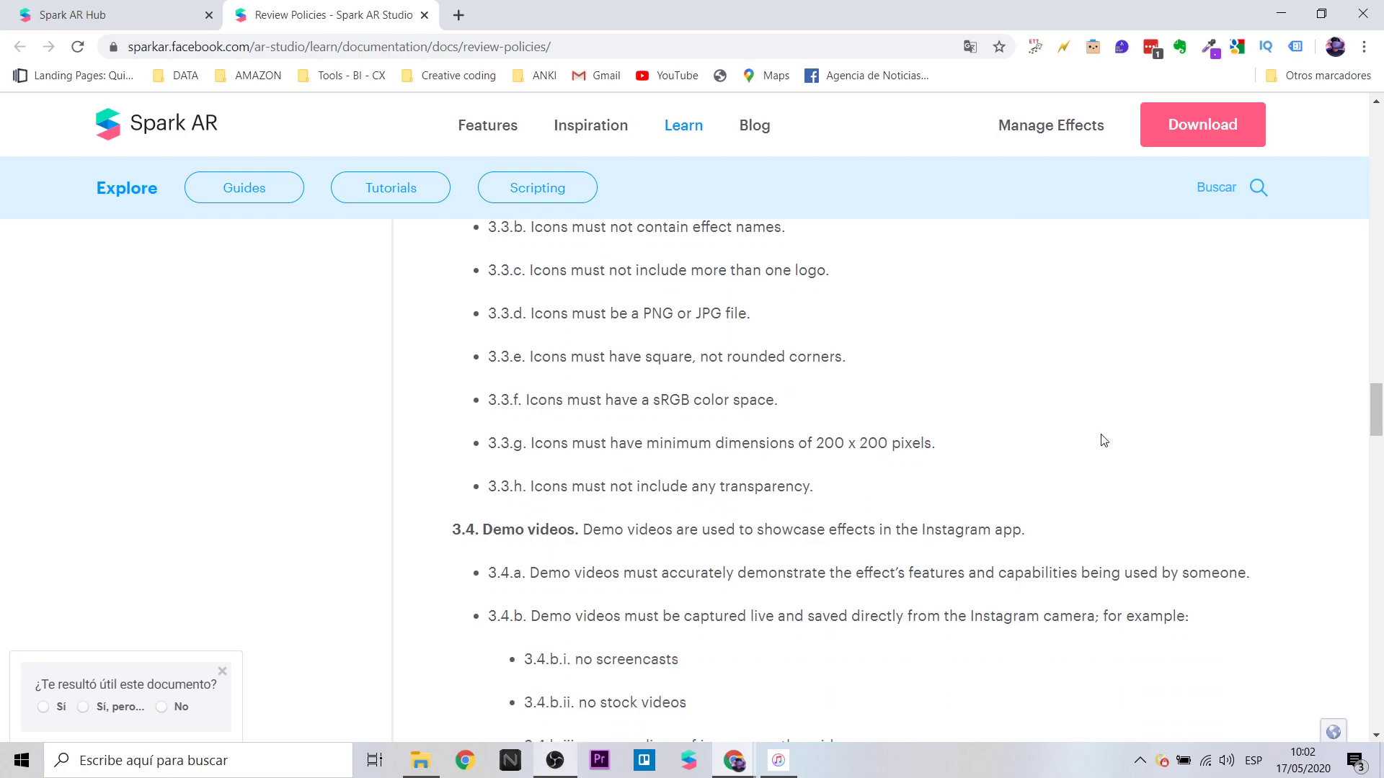
scroll(1105, 441, "down", 3)
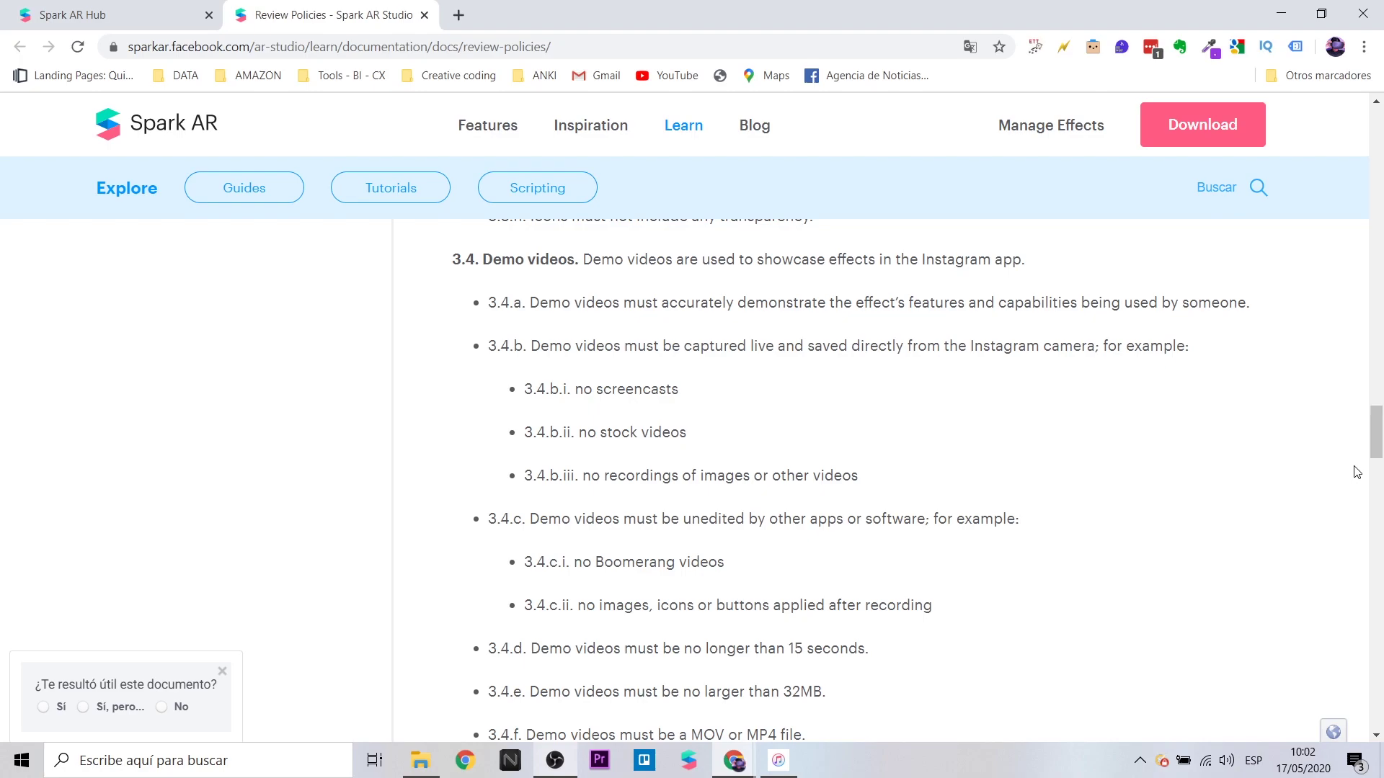
scroll(1357, 472, "down", 6)
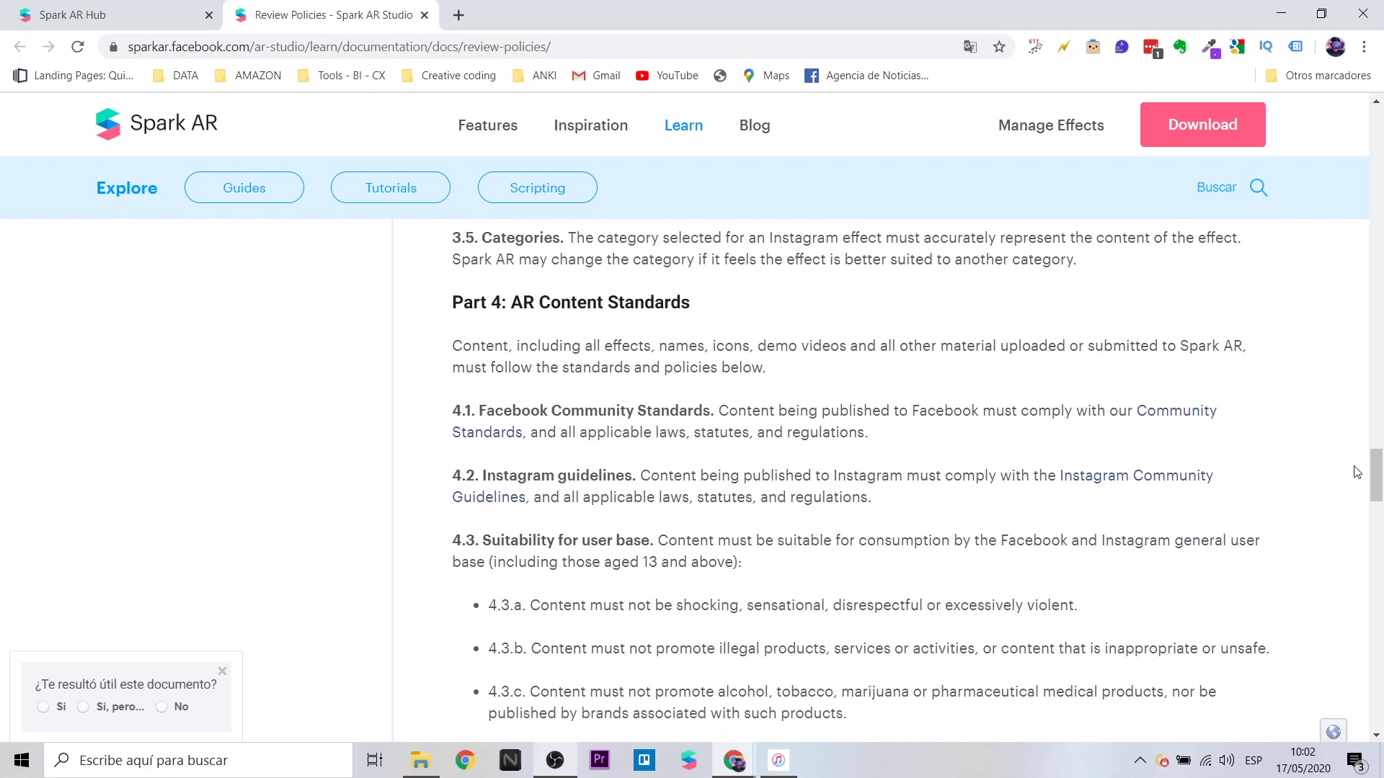
scroll(1357, 472, "down", 1)
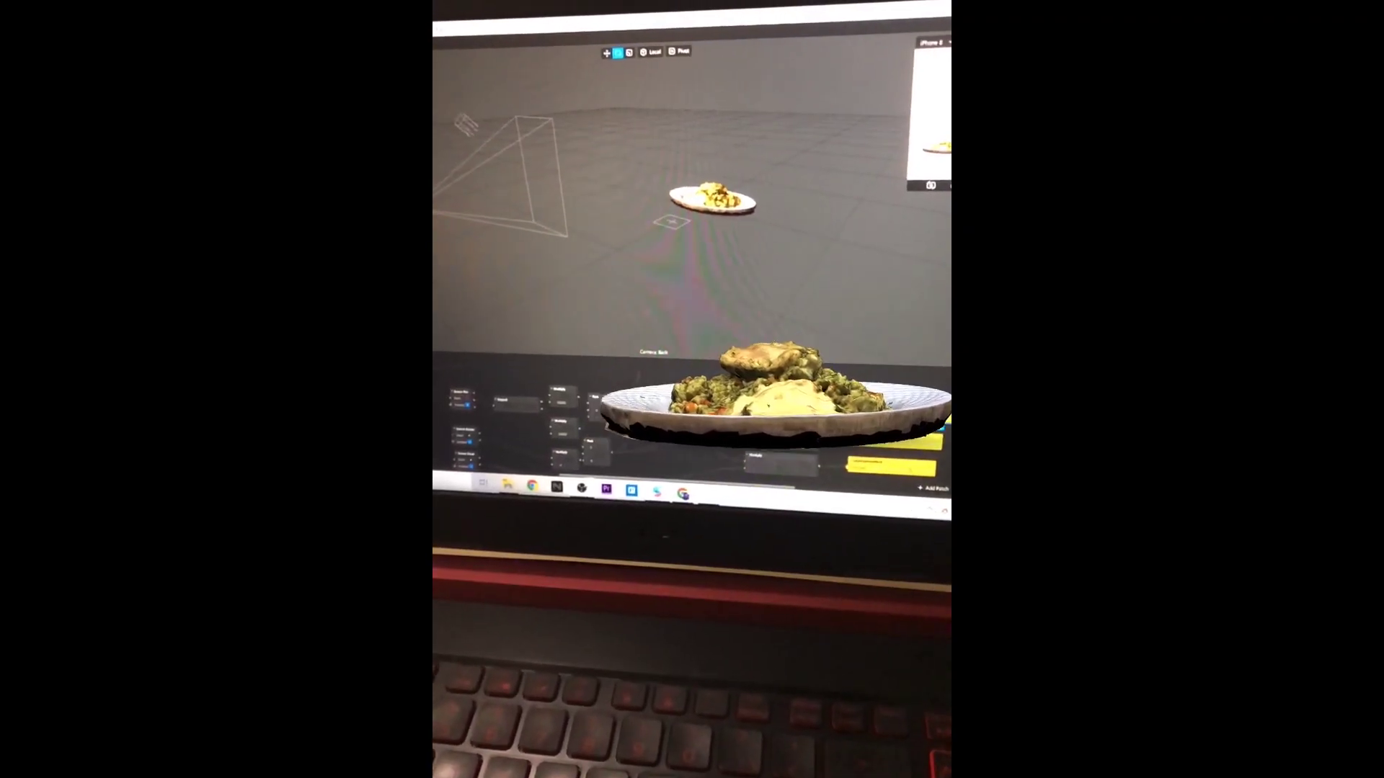